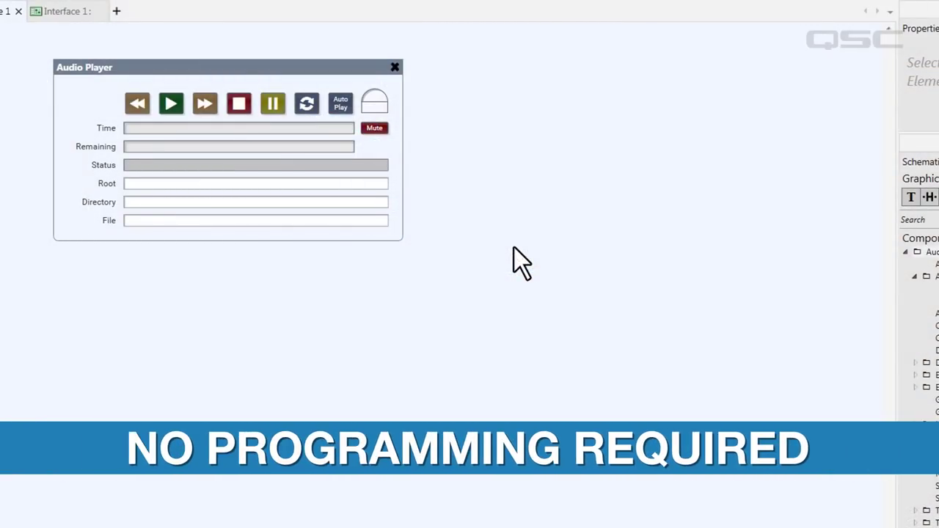
- Move all the Audio Player's controls onto Interface 1 and enlarge them to fill most of the page
drag(504, 300, 104, 111)
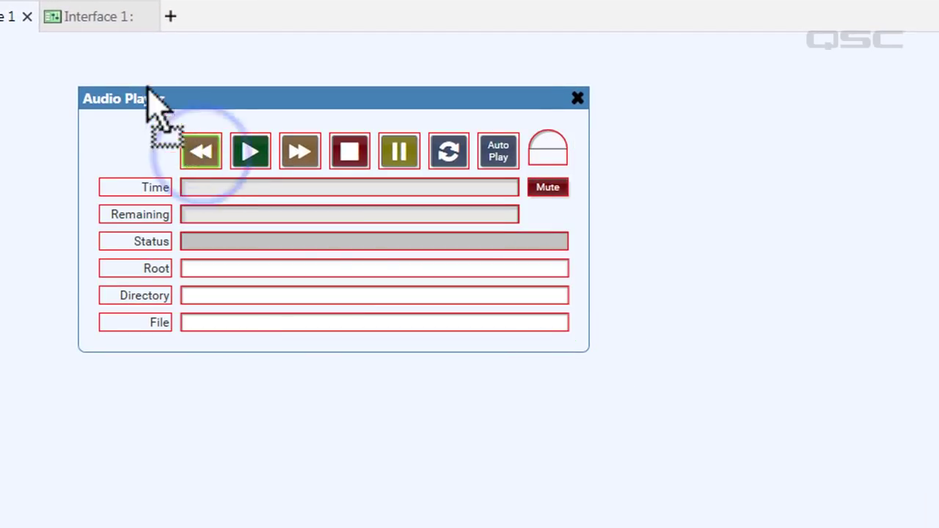
drag(147, 89, 464, 206)
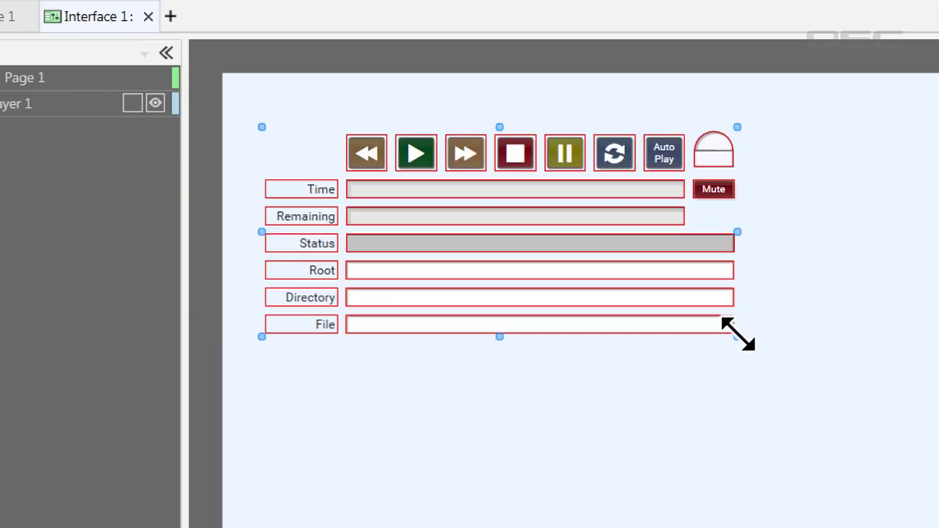
drag(738, 336, 938, 527)
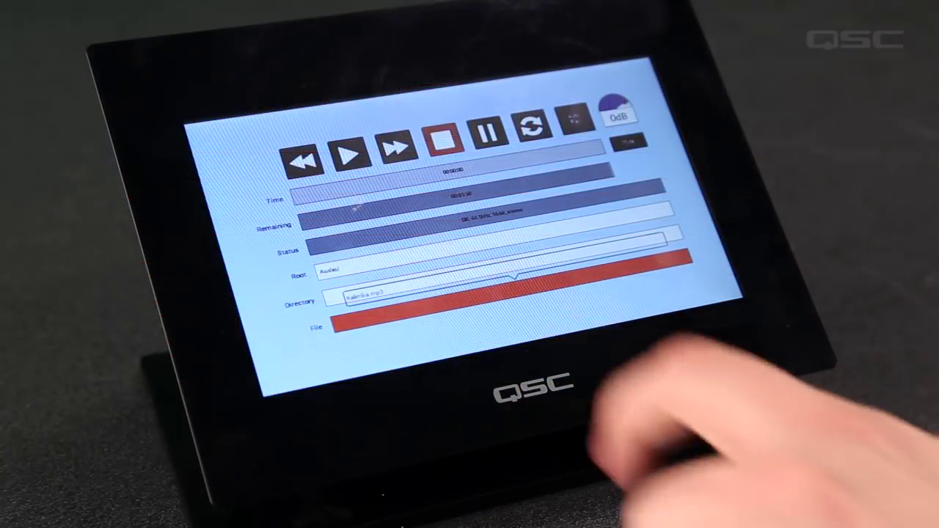
- Choose Kalimba.mp3 as the player's file, then bring up the Dialer/Camera_Schematic design
click(365, 294)
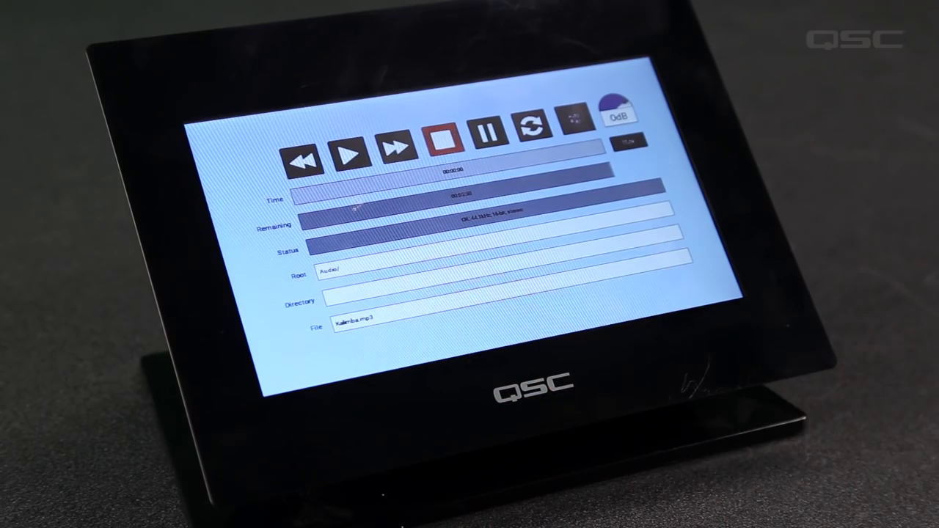
click(433, 189)
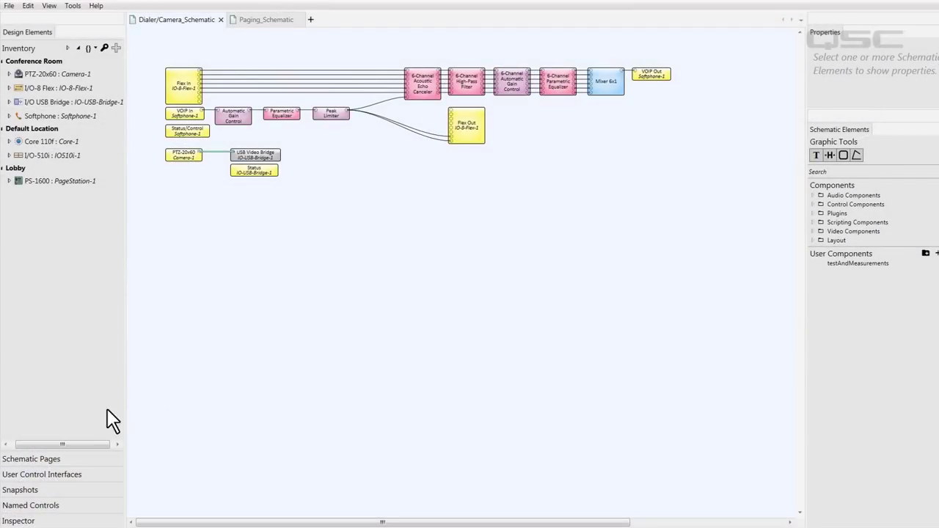
- Open the Inventory Status user control interface for editing
click(82, 475)
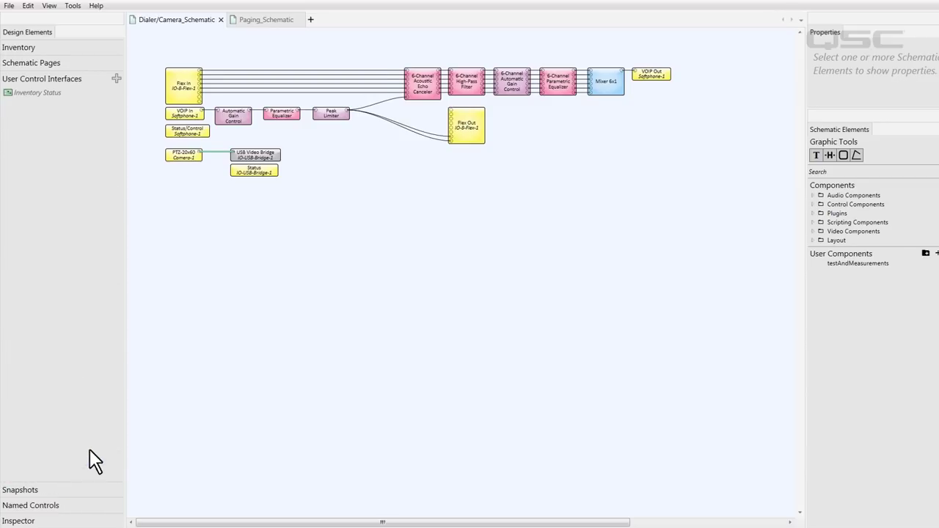
click(36, 93)
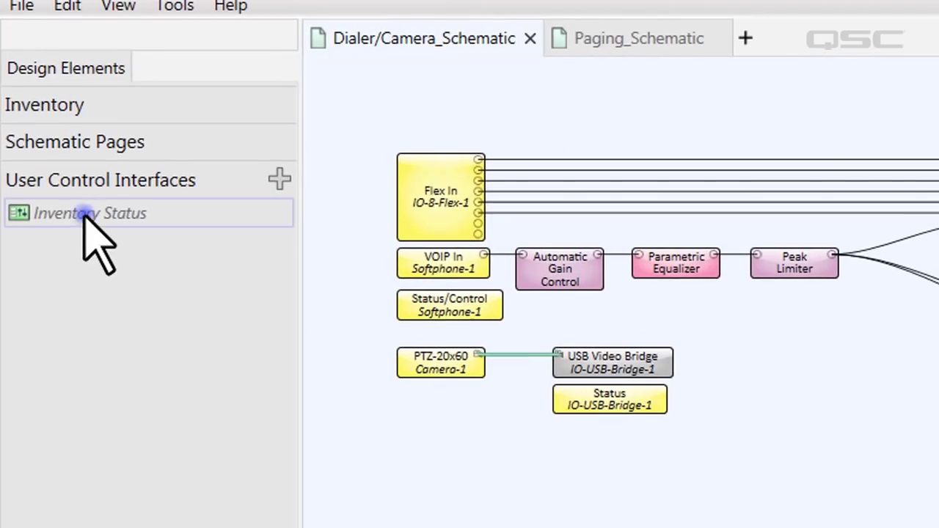
double_click(85, 214)
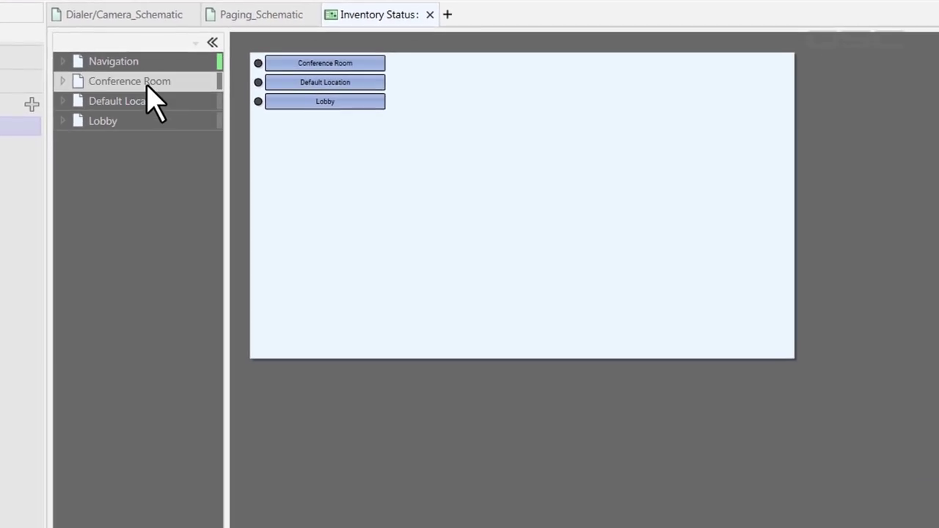
- View the Conference Room, Default Location and Lobby pages, ending on Lobby
click(146, 83)
click(145, 102)
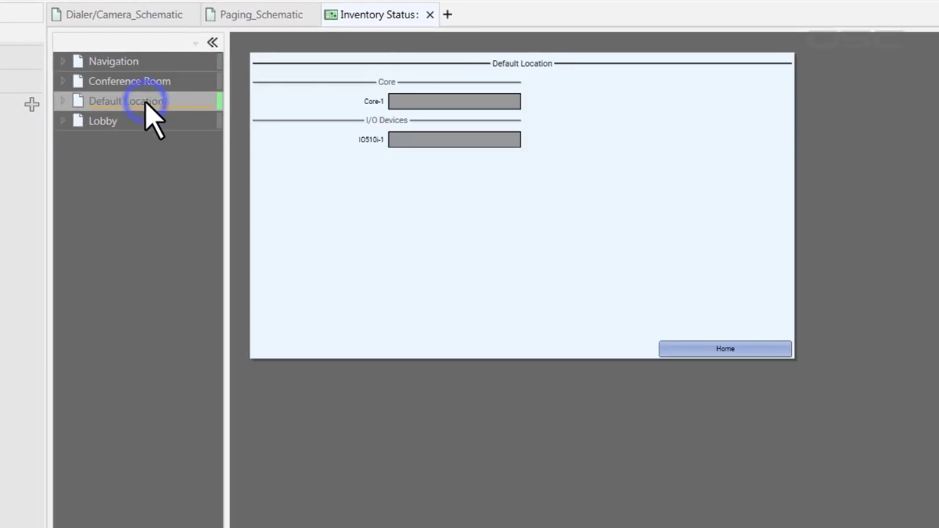
click(141, 124)
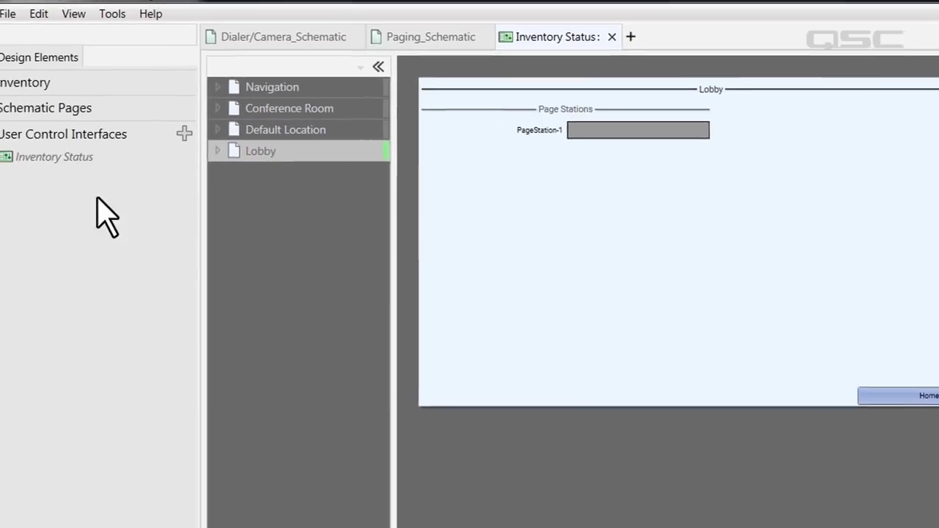
click(63, 86)
click(96, 132)
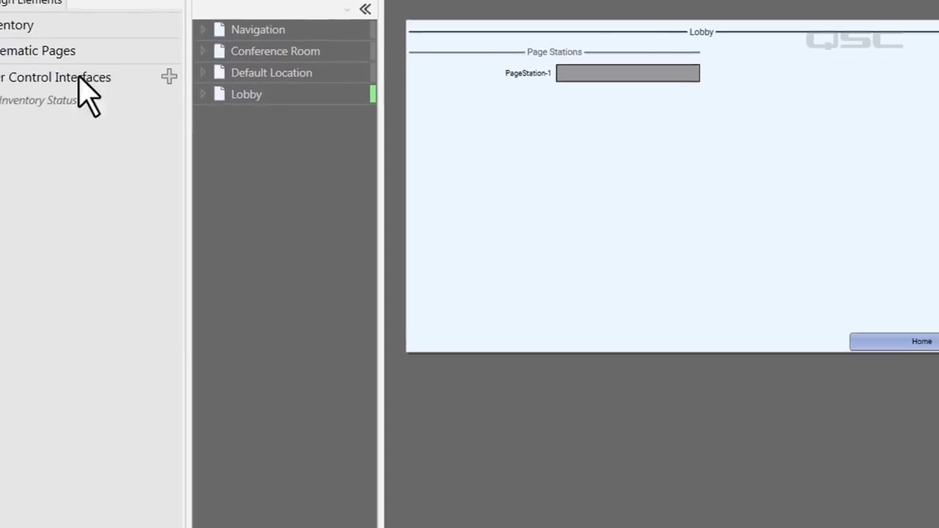
- Add a new blank user control interface, Interface 1, and return to the Dialer/Camera_Schematic
click(202, 79)
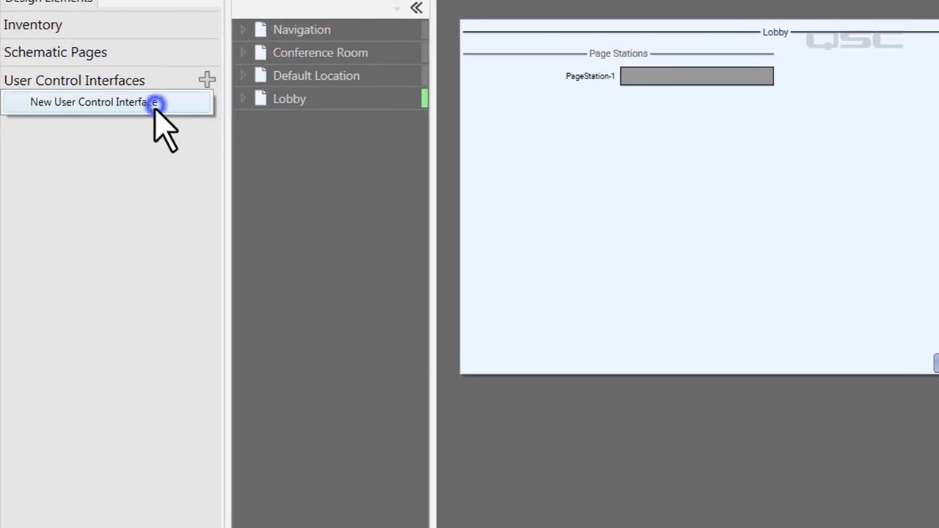
click(155, 104)
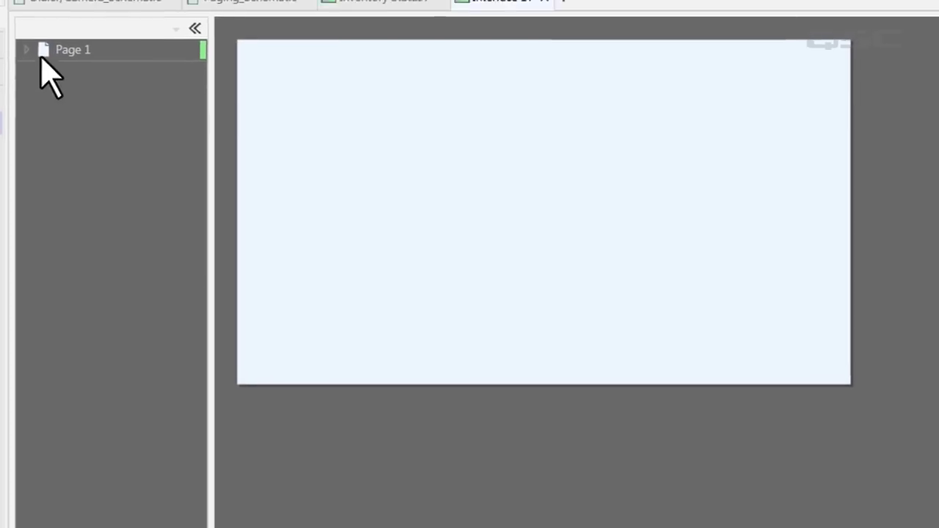
click(63, 13)
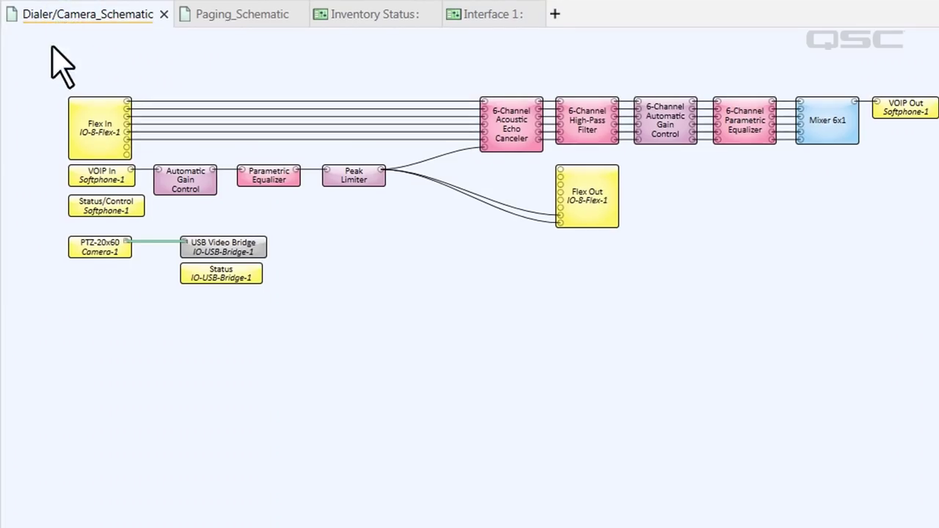
- Copy the softphone's dialing keypad onto Interface 1 near the page's top-left
double_click(95, 207)
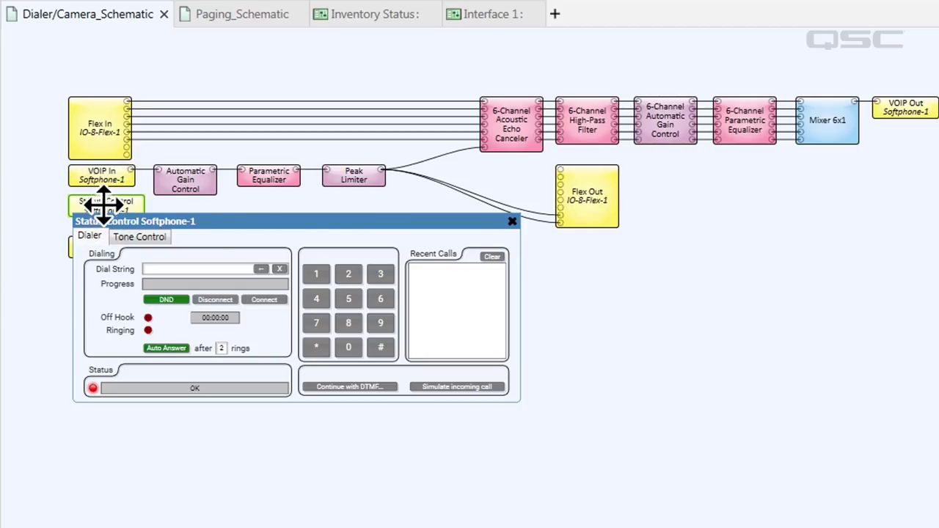
drag(400, 359, 296, 237)
key(ctrl+c)
click(490, 13)
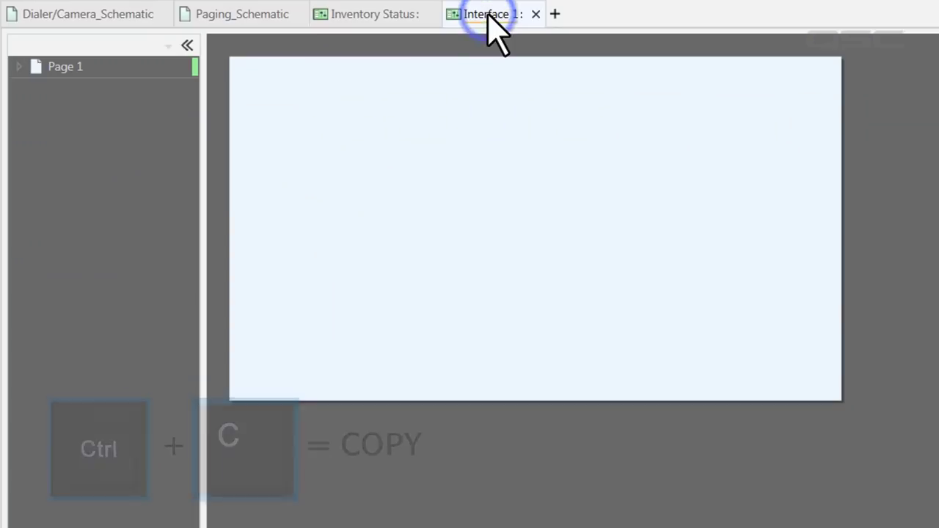
key(ctrl+v)
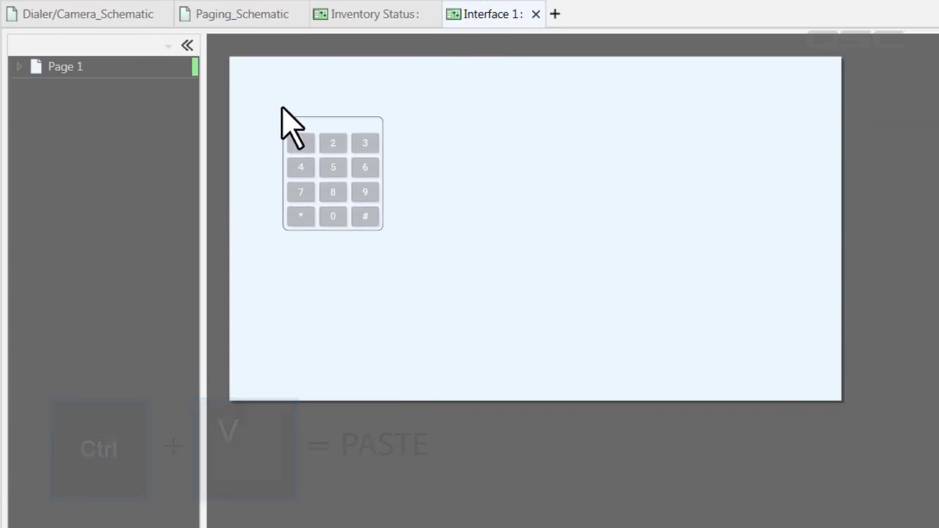
click(283, 100)
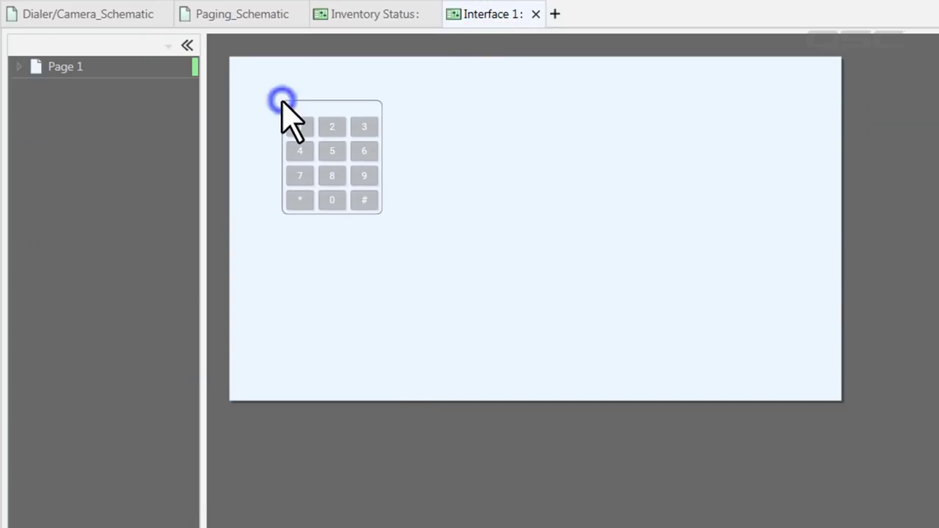
- Paste the dial-string field above the keypad and narrow it to the keypad's width
click(141, 15)
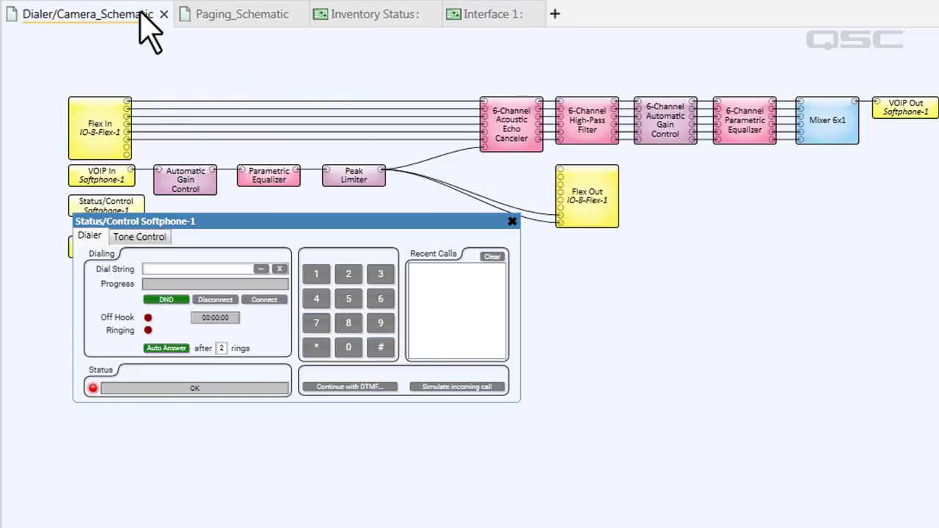
right_click(219, 271)
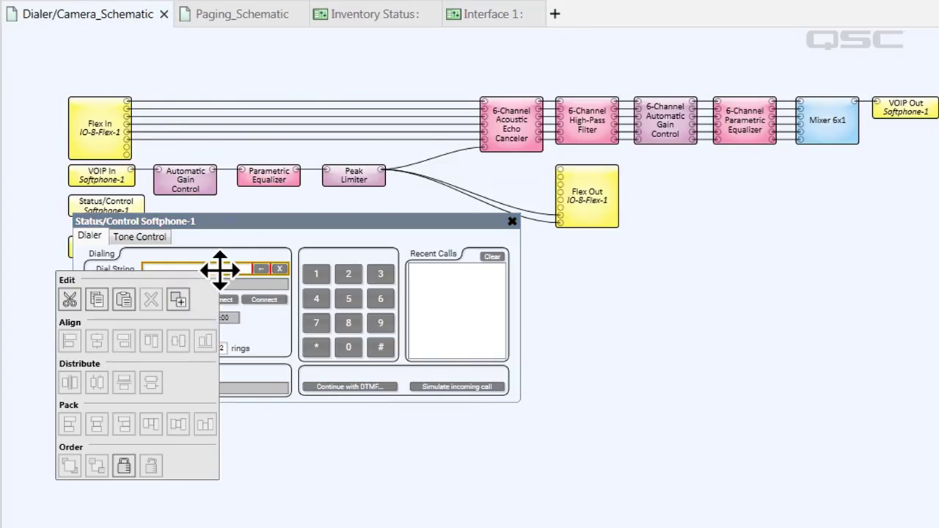
click(97, 299)
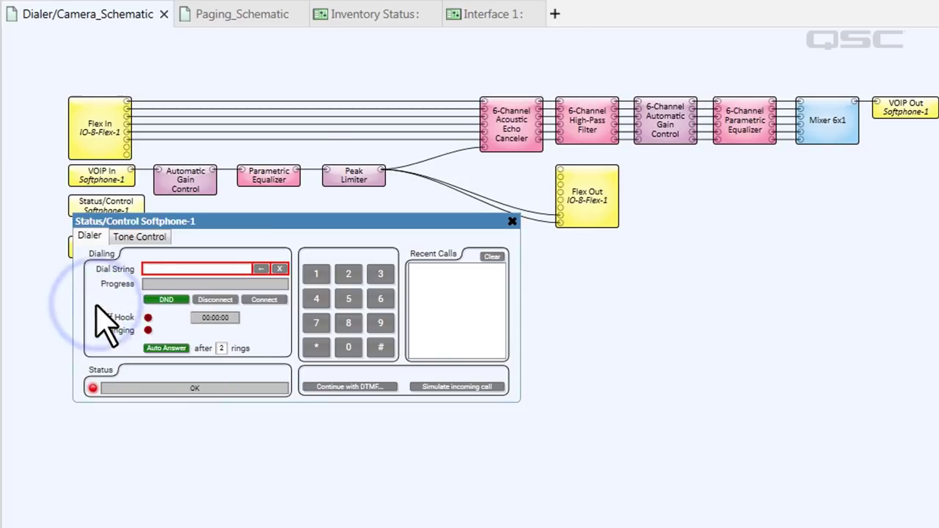
click(475, 15)
right_click(287, 85)
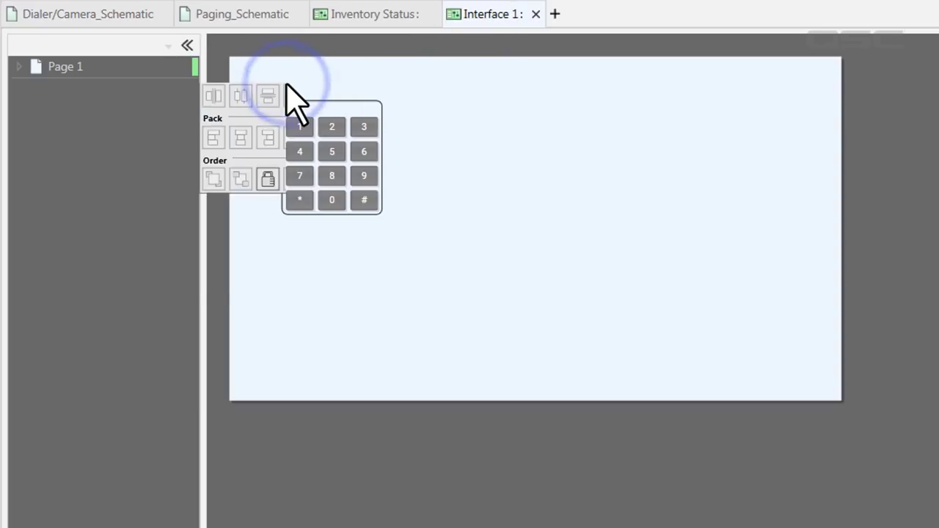
click(189, 113)
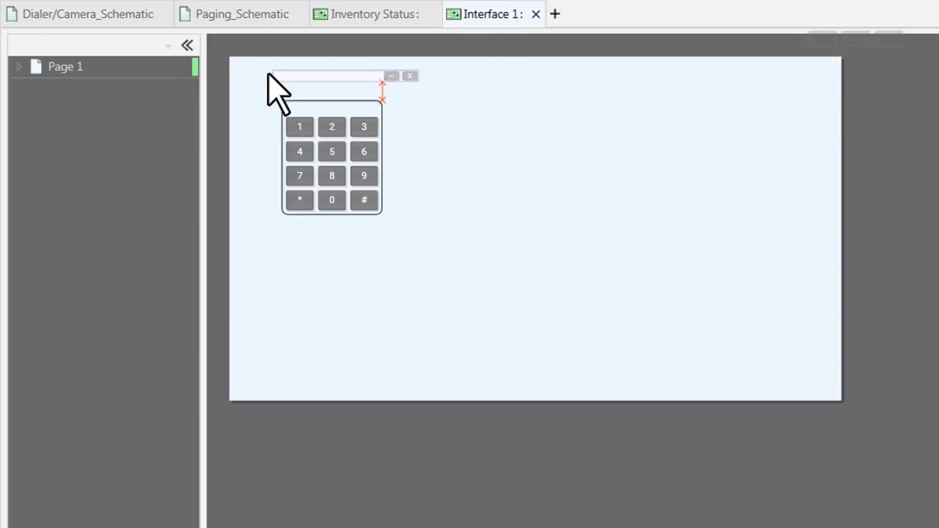
click(281, 83)
drag(430, 86, 383, 85)
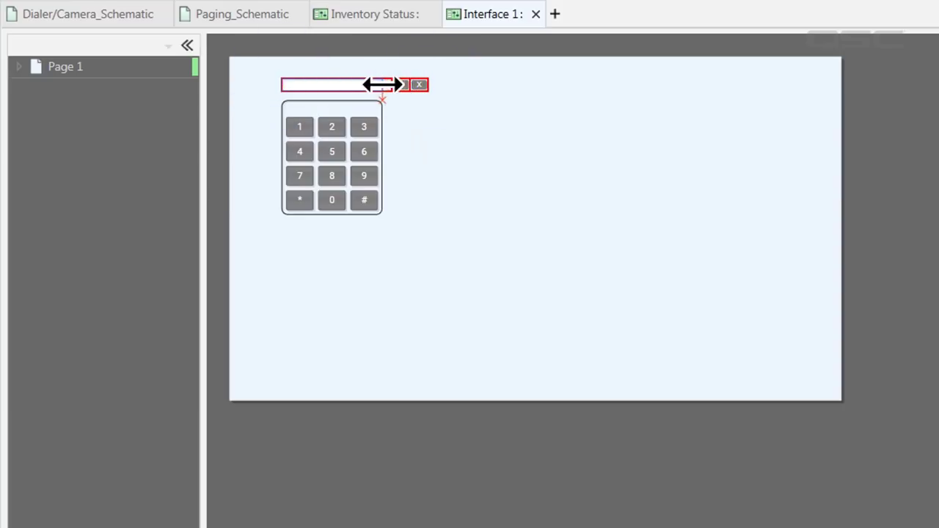
click(125, 15)
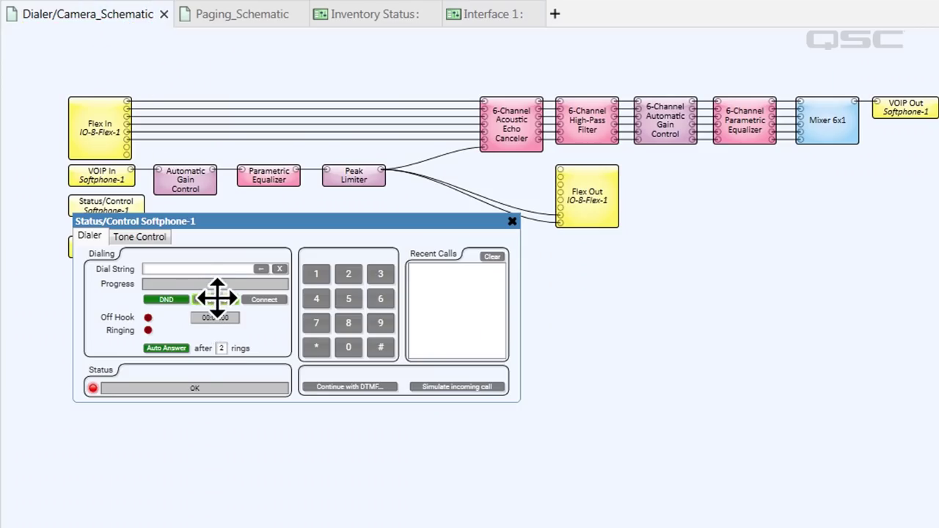
- Copy Disconnect and Connect below the keypad, then undock the schematic onto the second monitor
drag(217, 298, 360, 235)
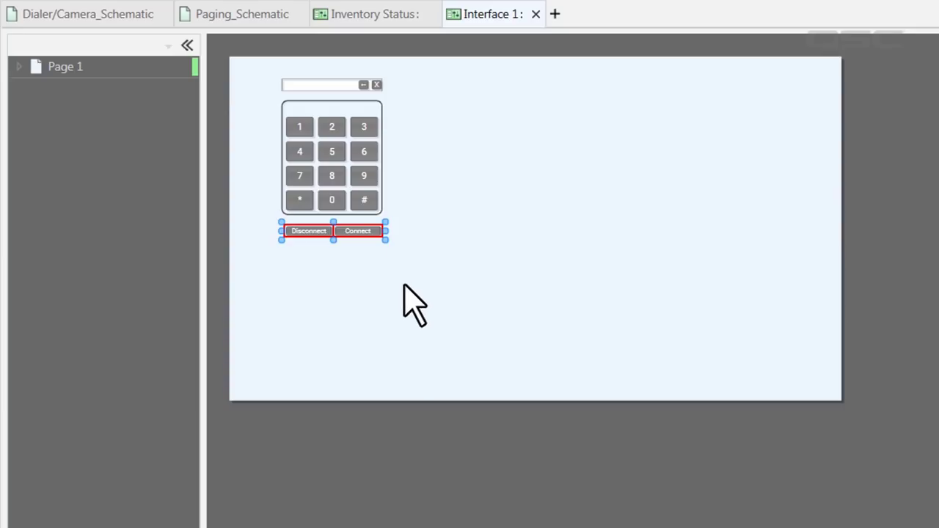
click(406, 287)
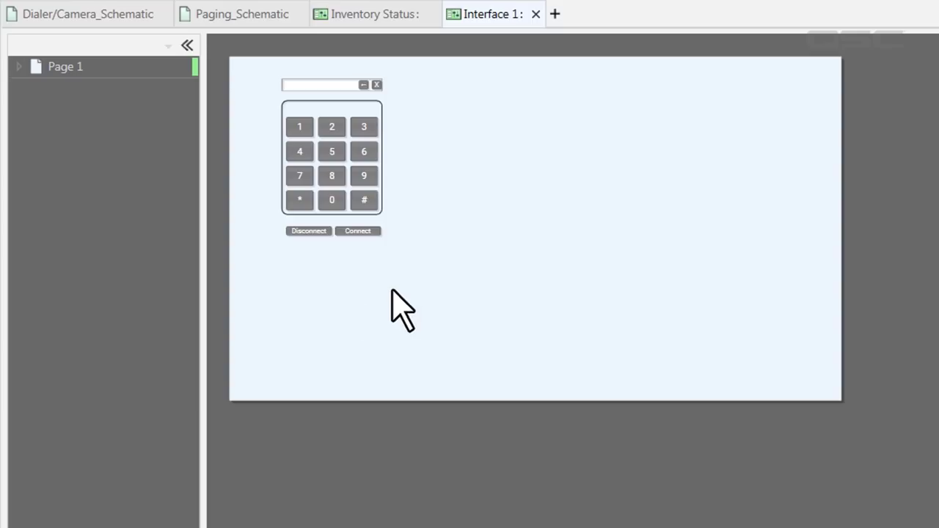
drag(71, 17, 806, 274)
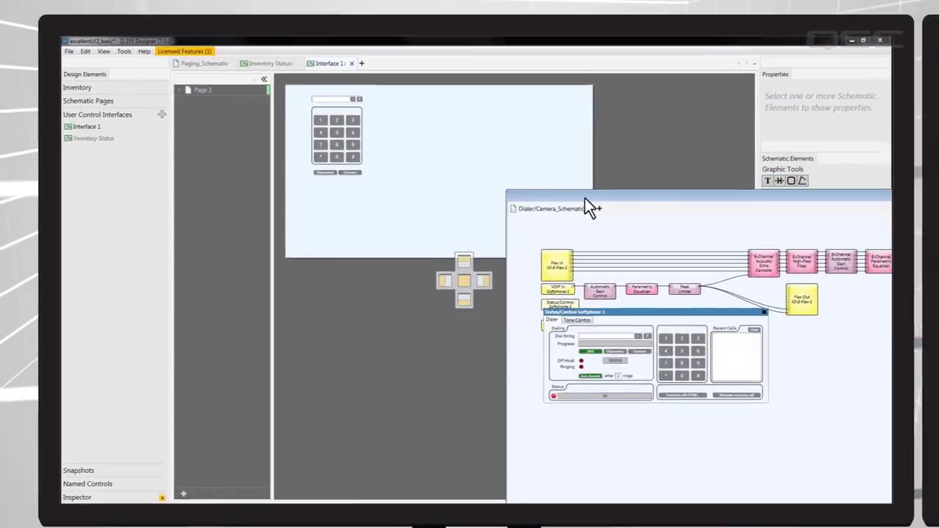
drag(585, 198, 766, 100)
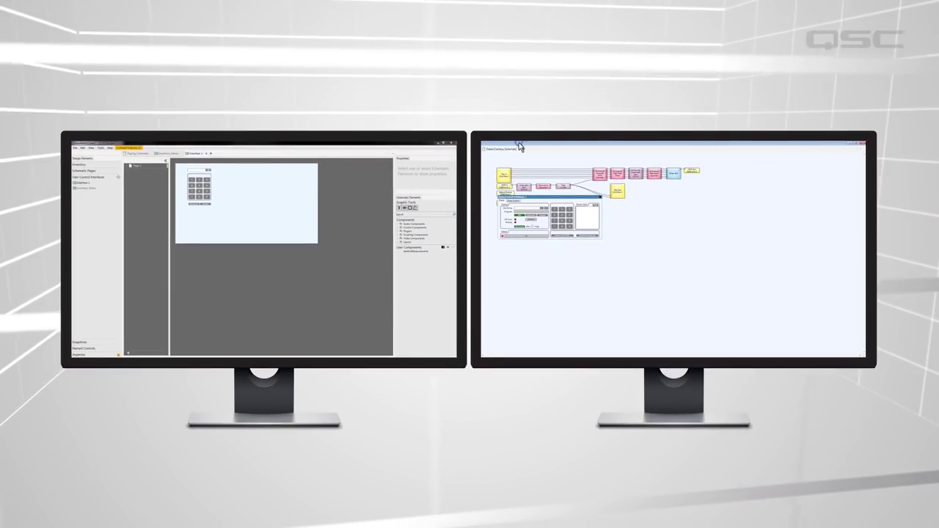
- Move the schematic window aside and place the softphone's DND button below Connect
drag(519, 147, 469, 286)
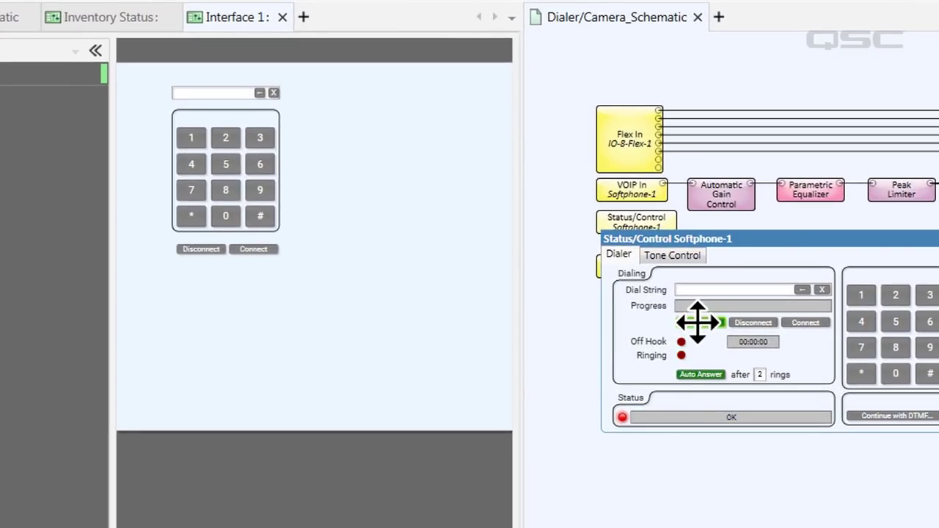
drag(698, 321, 223, 266)
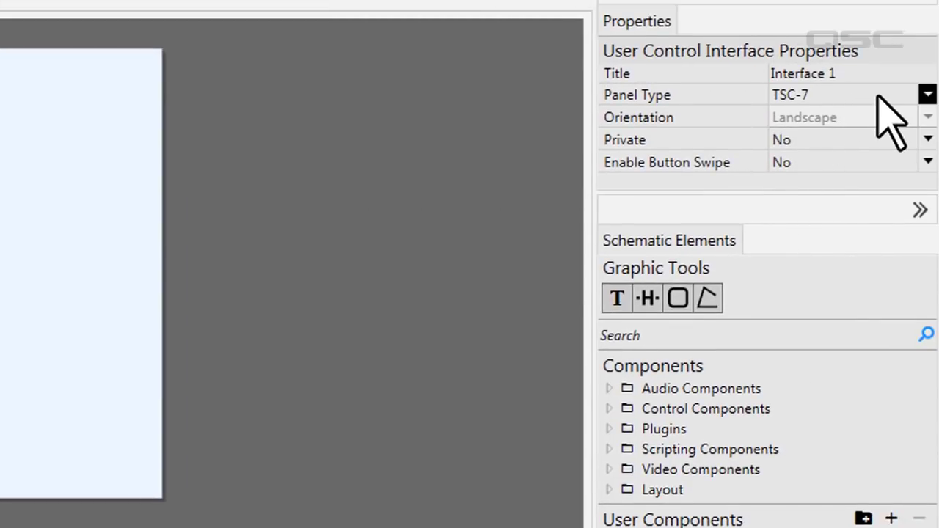
- Try iPad and Generic 16:10 panel types and move the CAMERA 1-3 buttons lower
click(880, 95)
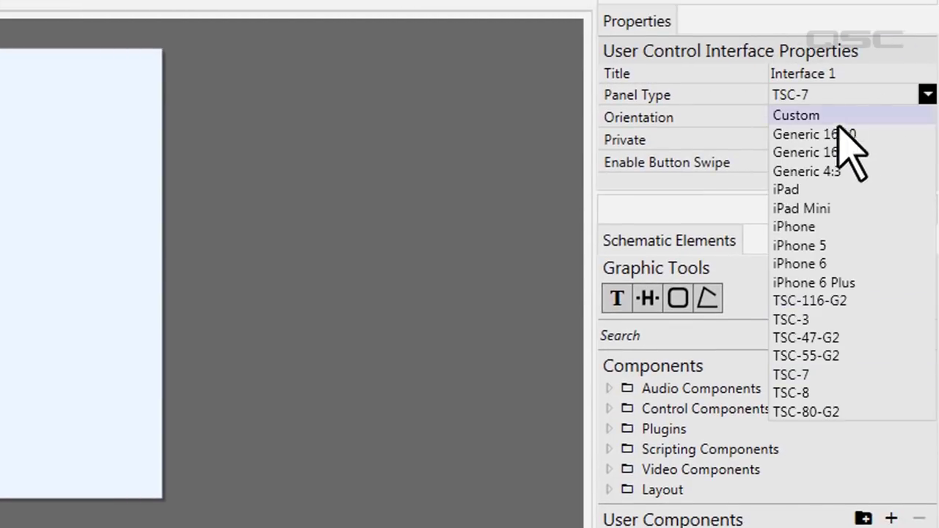
click(809, 192)
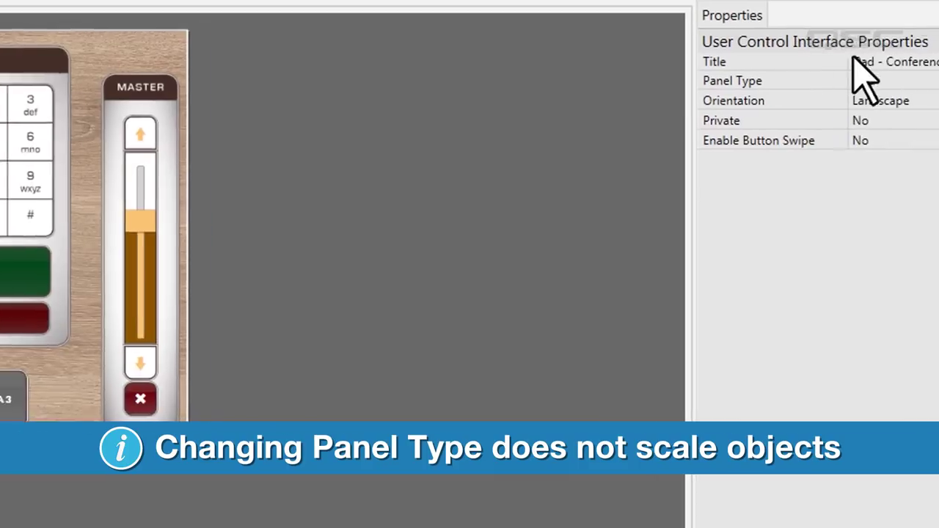
click(885, 79)
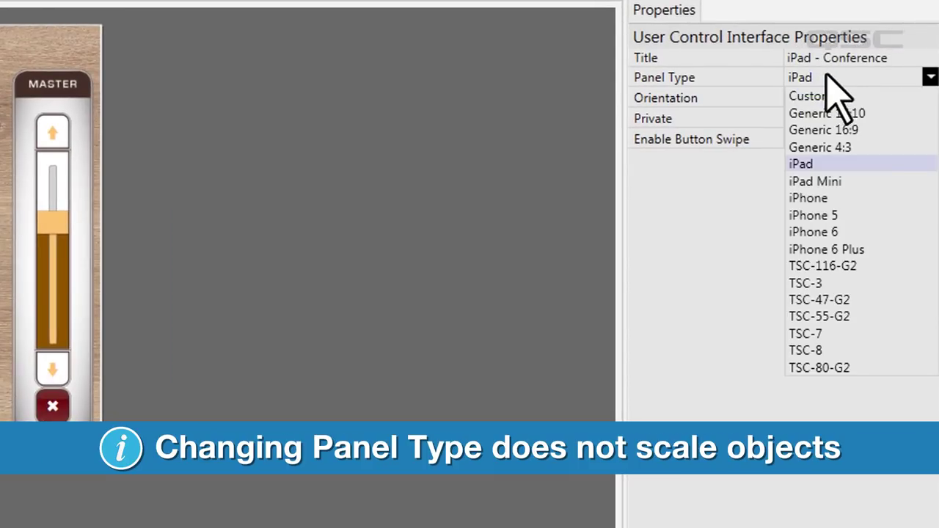
click(902, 114)
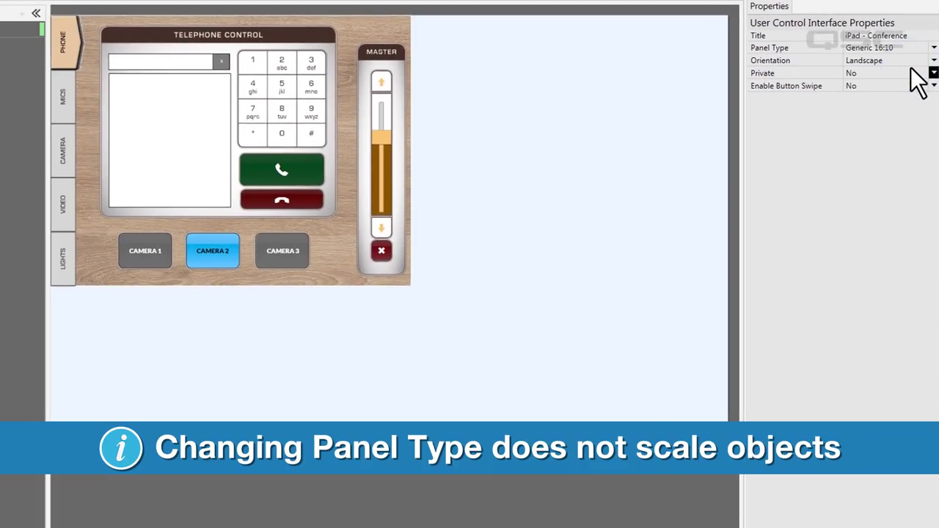
click(125, 244)
ctrl+click(228, 254)
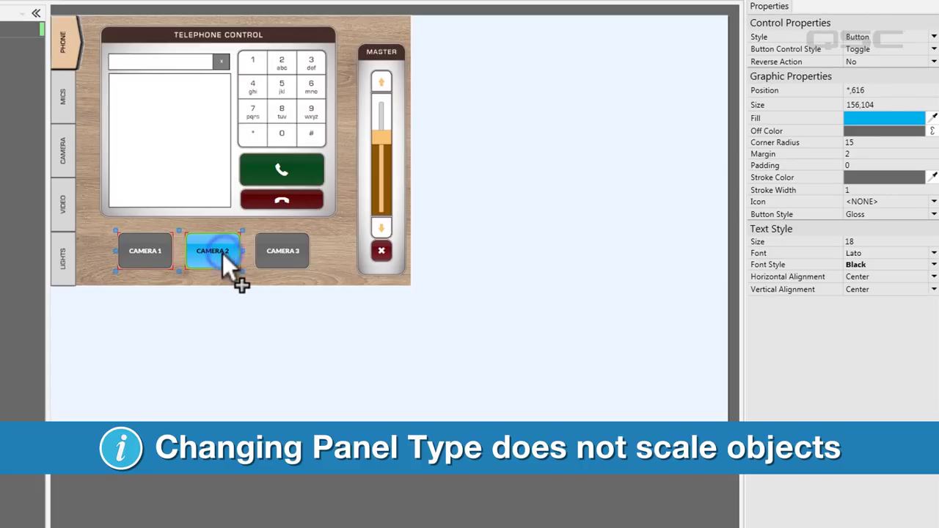
ctrl+click(282, 253)
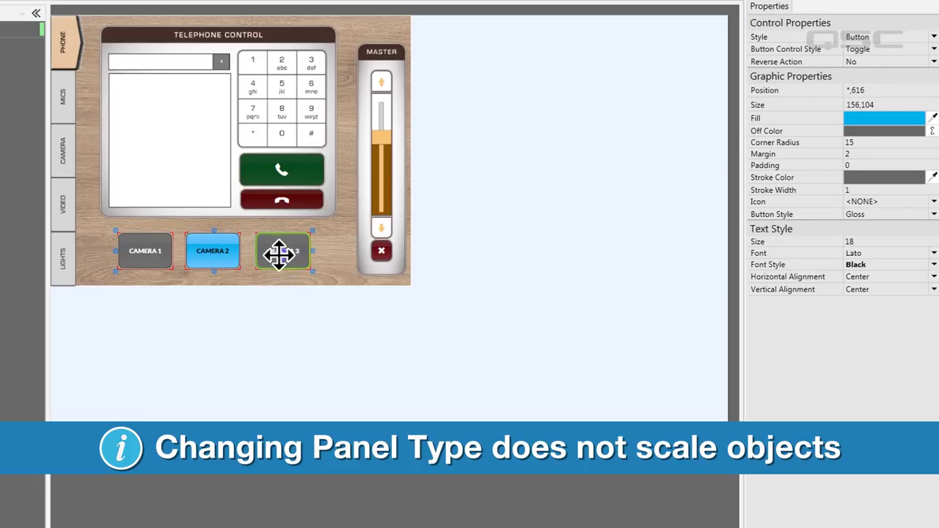
drag(283, 252, 287, 388)
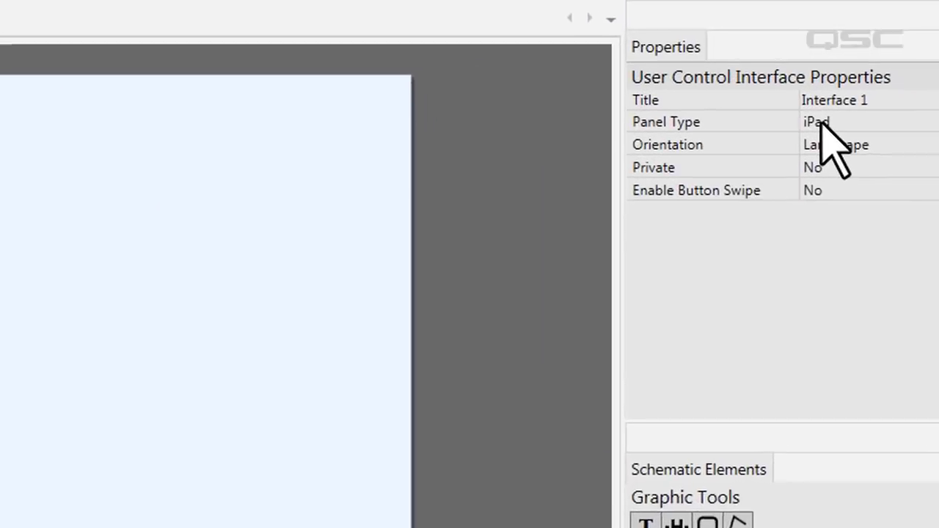
- Keep Landscape orientation and set Interface 1's panel type back to TSC-7
click(938, 53)
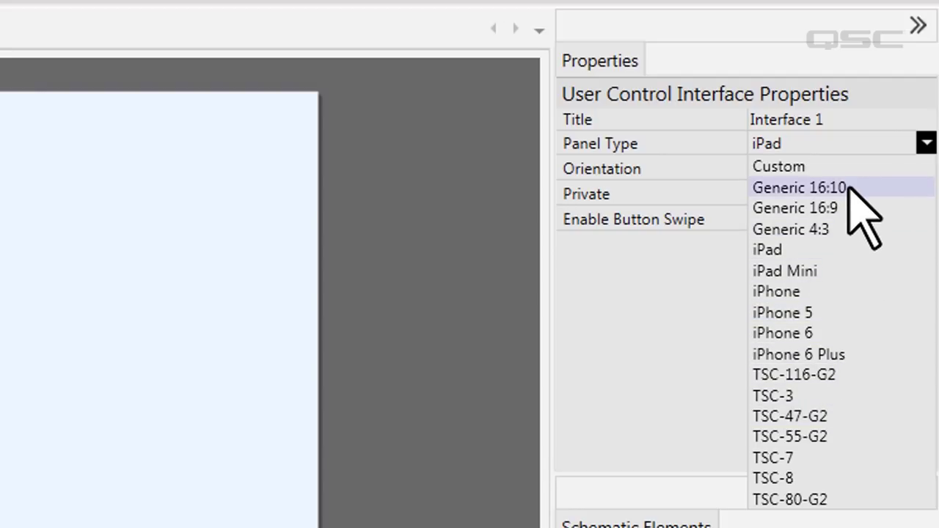
click(455, 175)
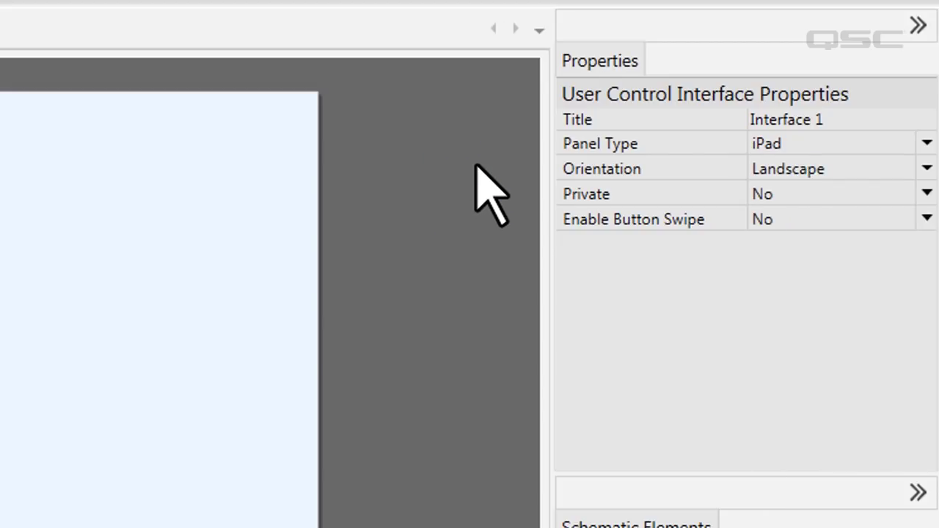
click(854, 168)
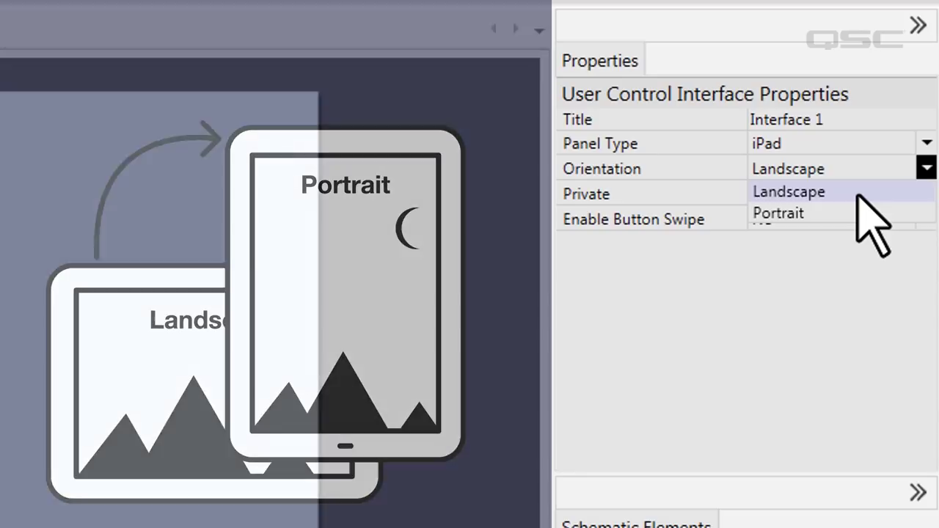
click(859, 193)
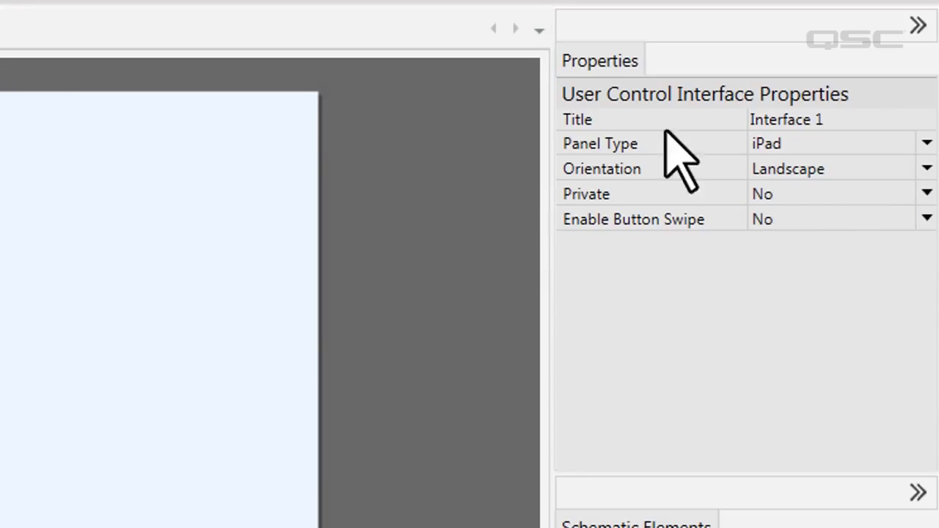
click(867, 142)
click(796, 456)
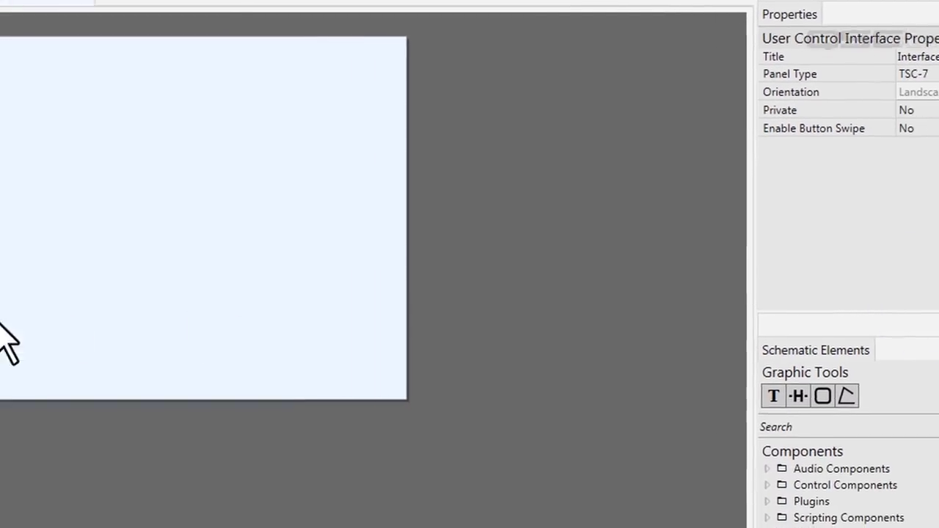
- Enlarge the selected dialer keypad controls and drop them further right on the page
drag(227, 315, 76, 38)
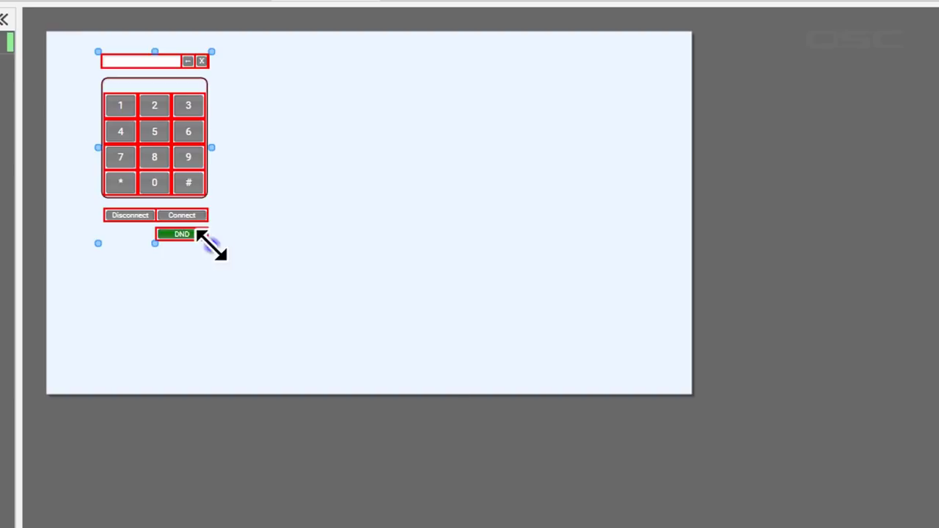
drag(213, 245, 443, 179)
click(519, 470)
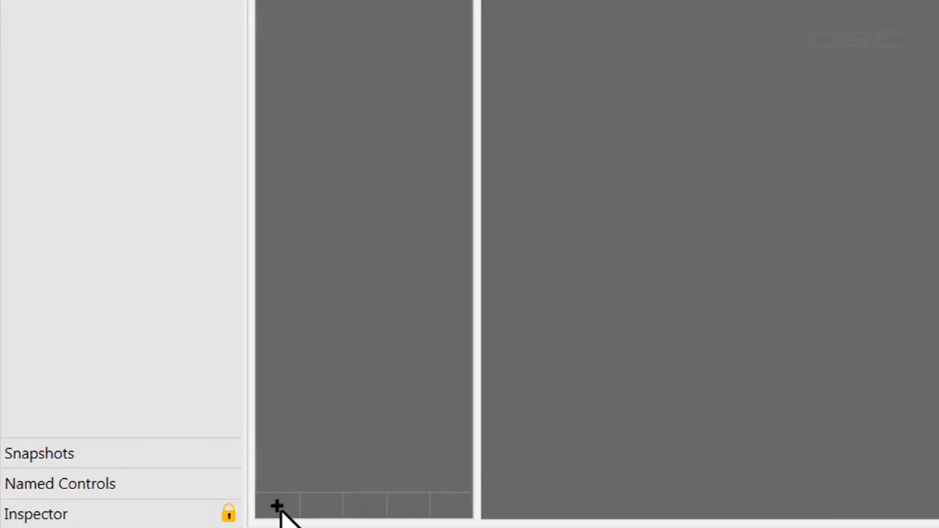
- Add Page 2 to Interface 1 and open the PTZ-20x60 Camera-1 control panel
click(277, 508)
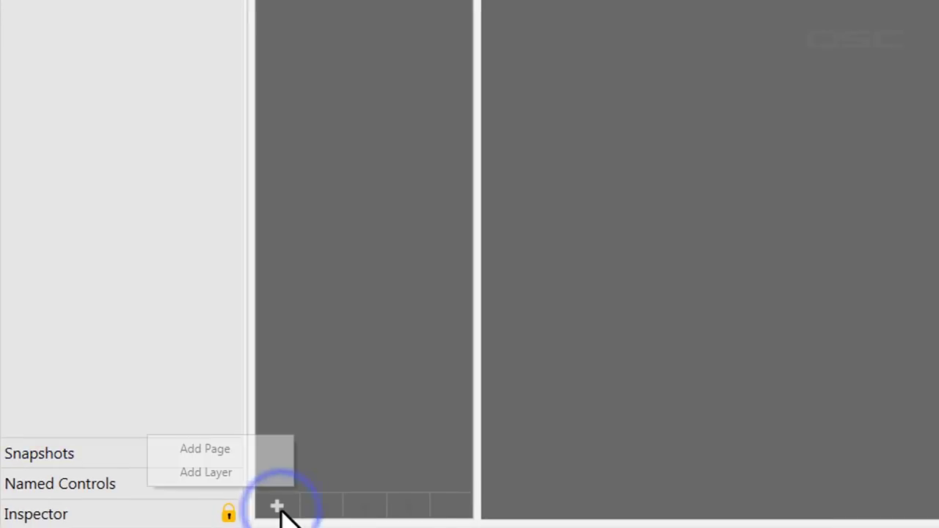
click(254, 449)
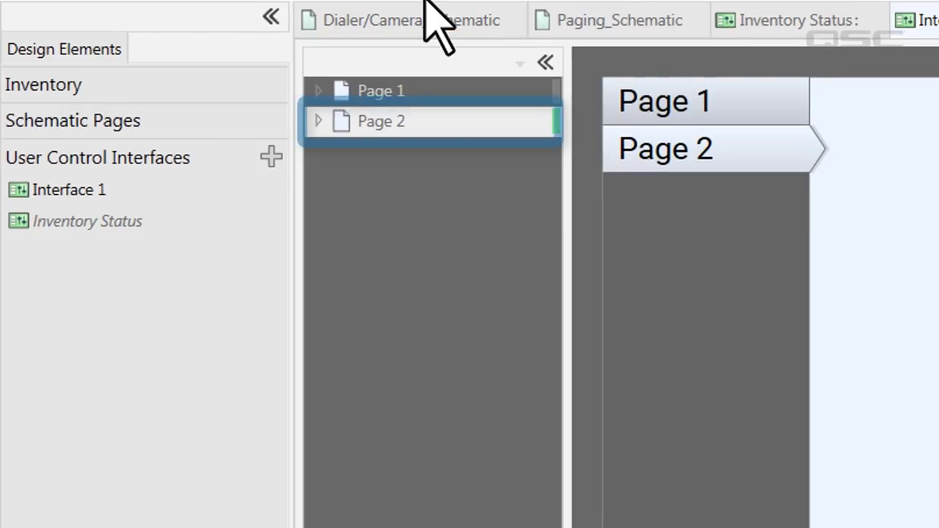
click(430, 31)
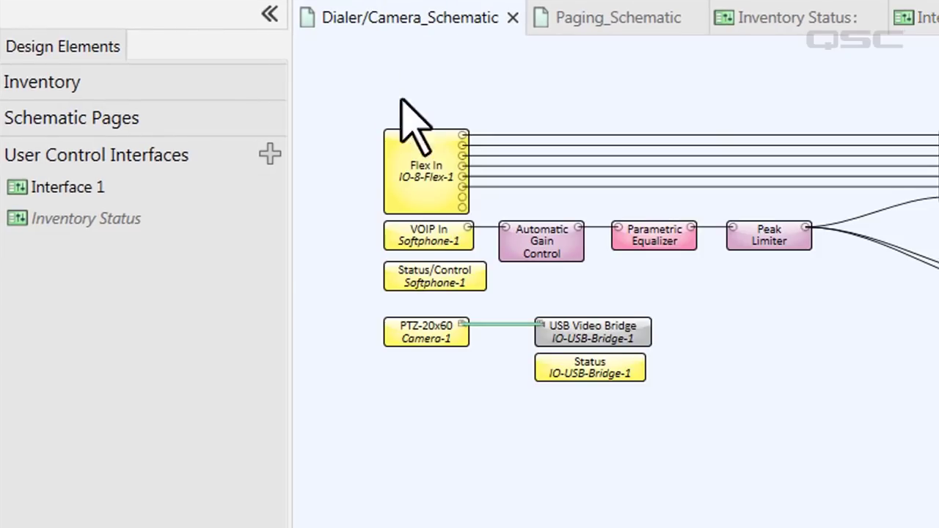
click(432, 326)
double_click(375, 300)
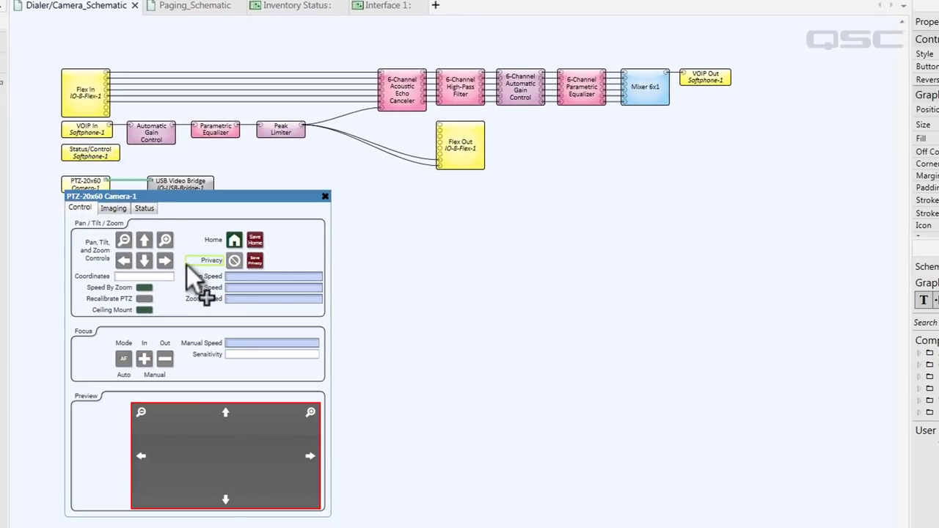
- Paste Camera-1's pan, tilt and zoom controls onto Page 2, enlarged and grouped together
key(ctrl+c)
click(380, 5)
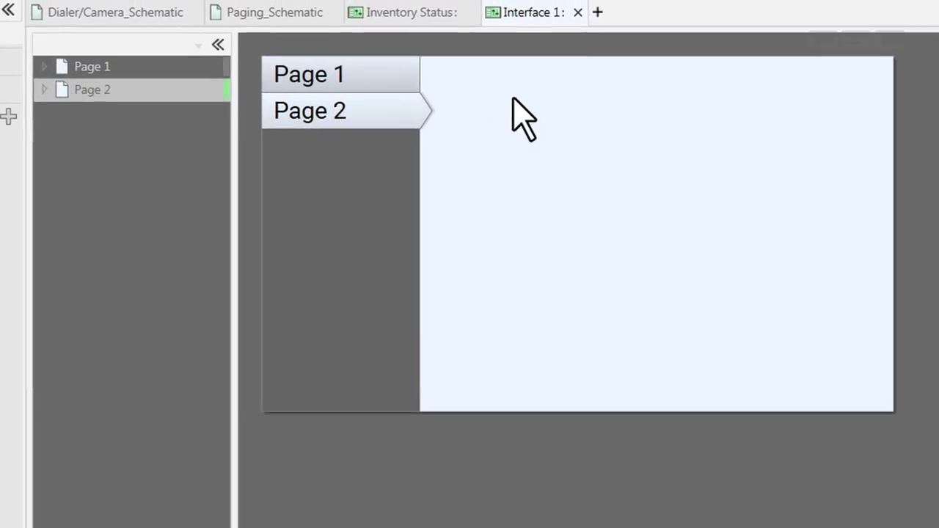
key(ctrl+v)
drag(793, 440, 938, 527)
drag(815, 527, 759, 361)
drag(653, 136, 620, 93)
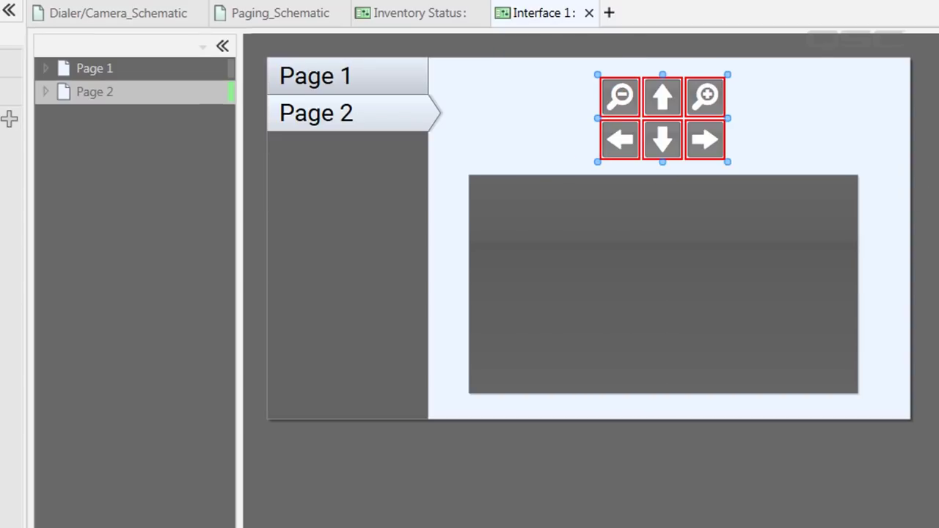
key(Escape)
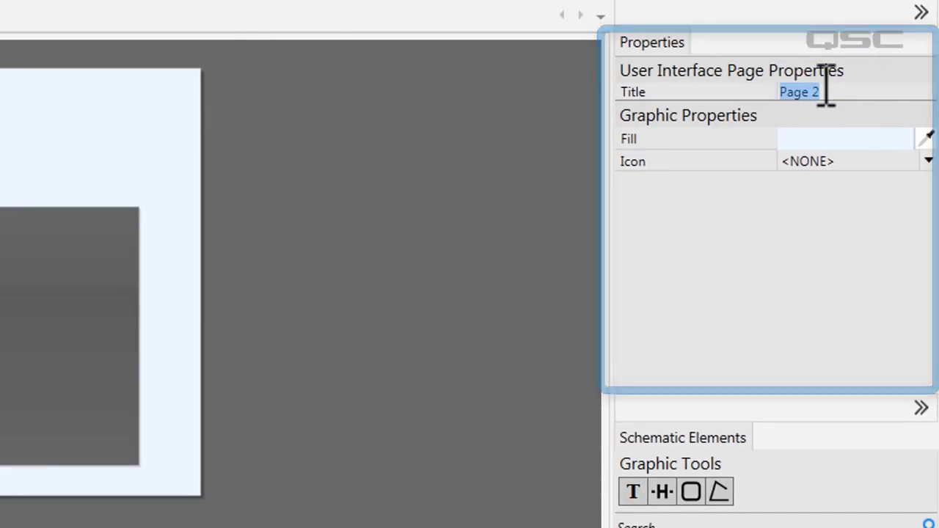
- Name the second page 'Camera' and give the Dialer page a telephone icon
text(Camera)
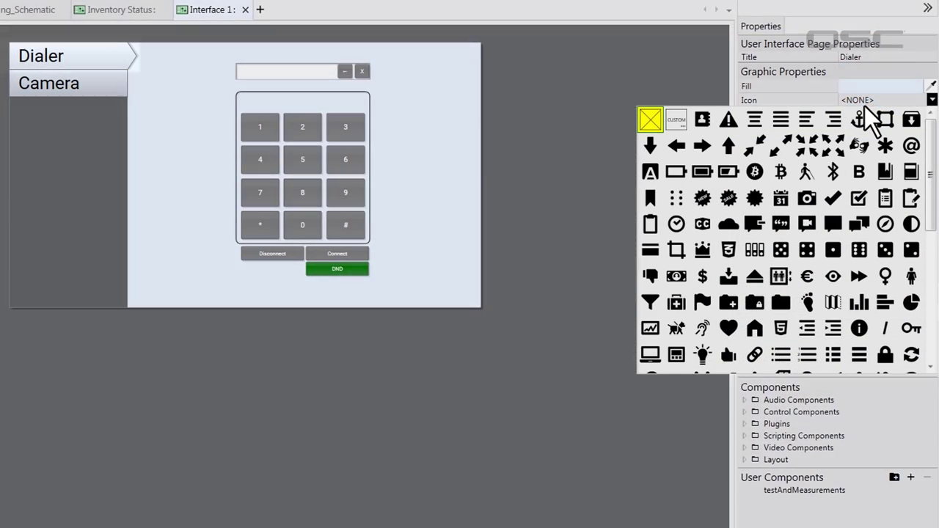
scroll(864, 118, down, 10)
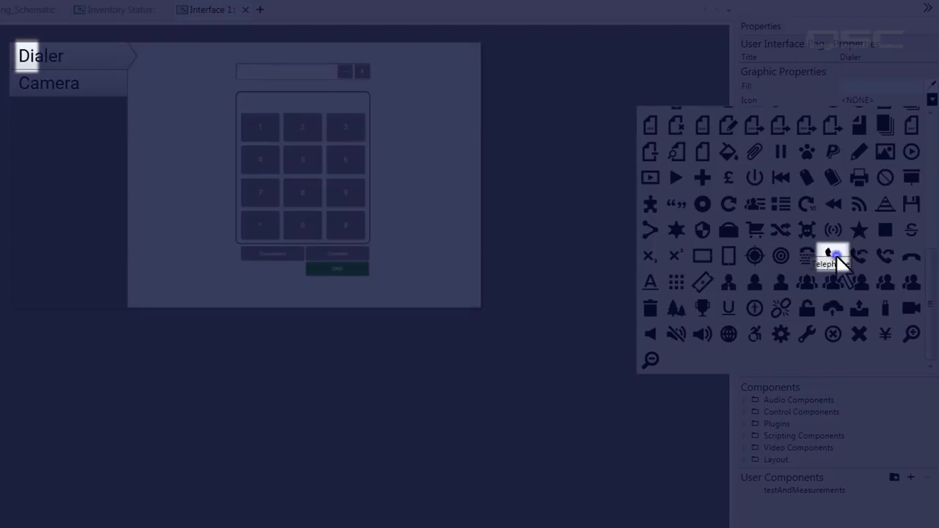
click(836, 254)
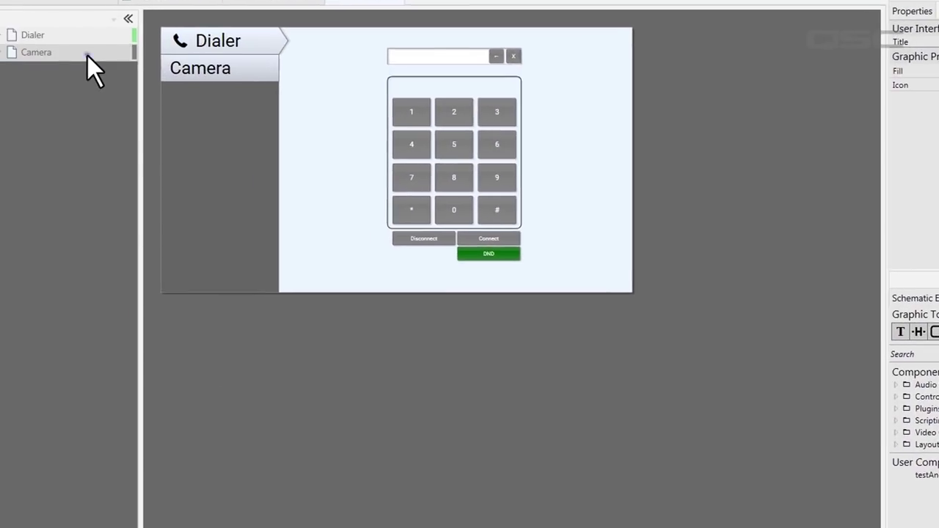
- Give the Camera page a video camera icon and a dark blue #005491 fill
click(87, 56)
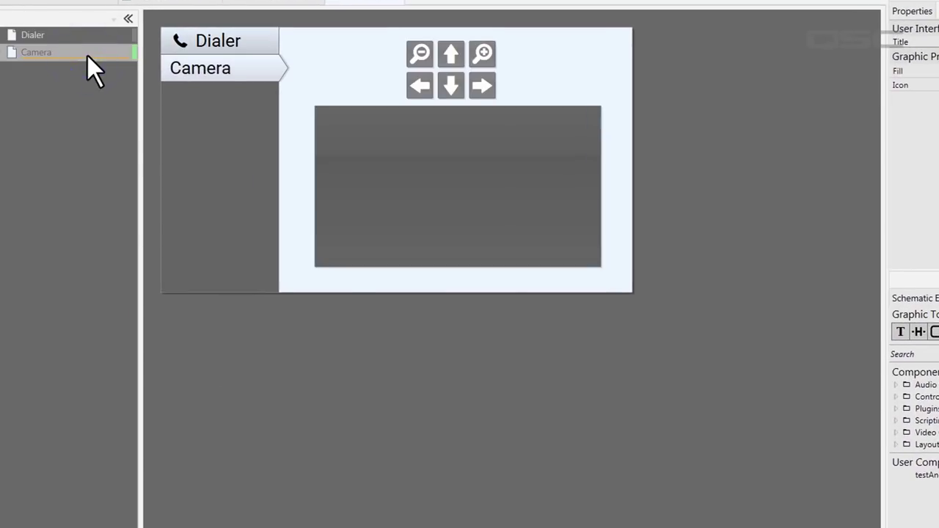
click(902, 99)
scroll(923, 293, down, 5)
click(914, 323)
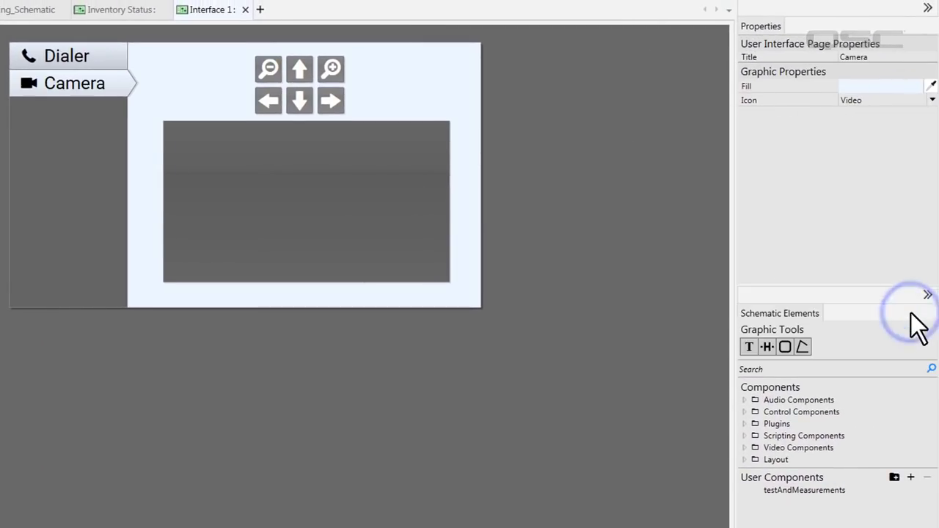
click(895, 87)
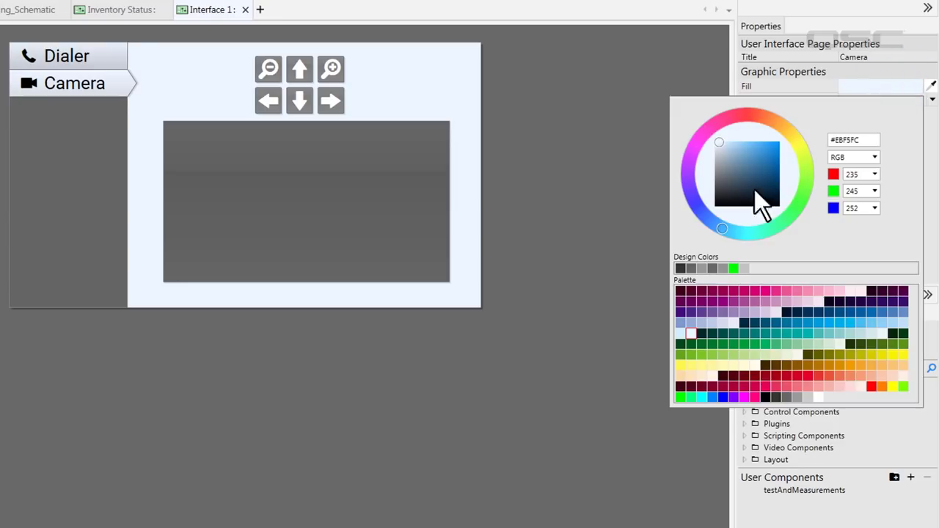
drag(754, 189, 800, 170)
click(591, 296)
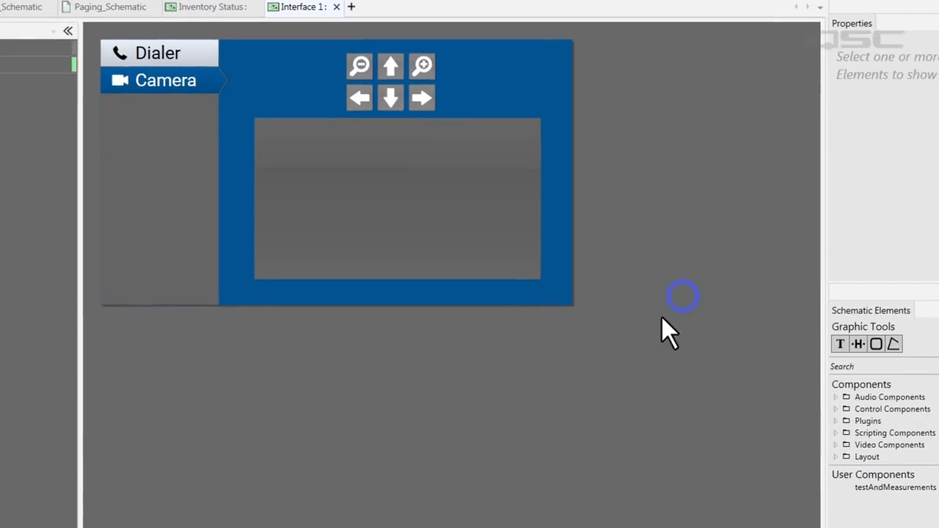
- Fill the Dialer page with bright blue #0071C3 and widen the page tab column
click(46, 45)
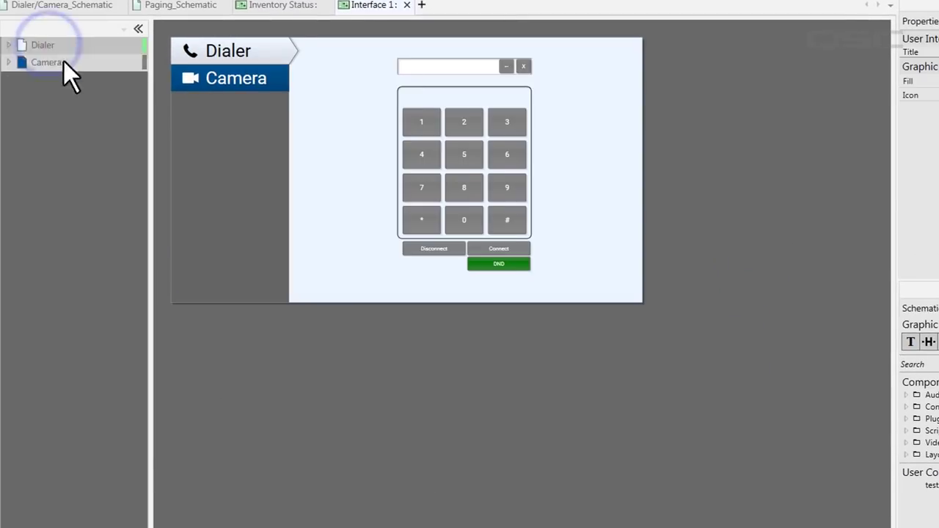
click(881, 86)
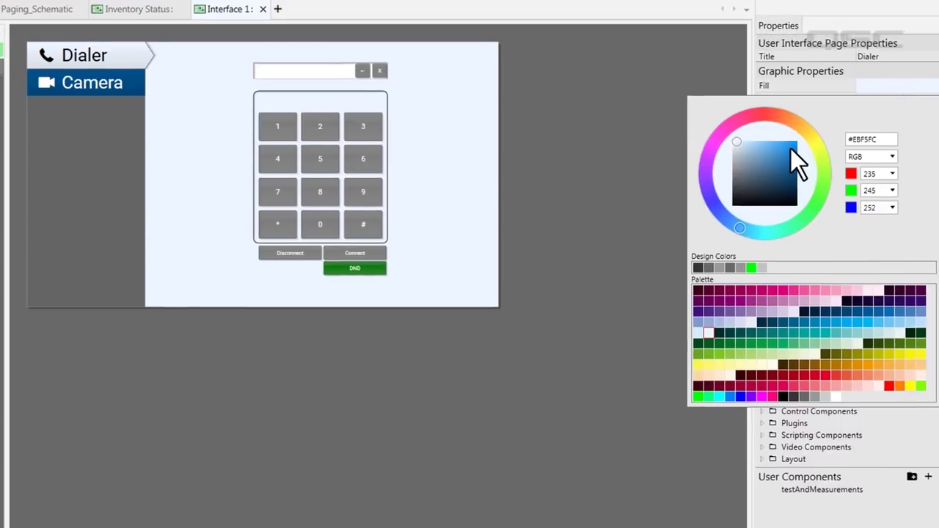
click(787, 158)
drag(793, 157, 800, 156)
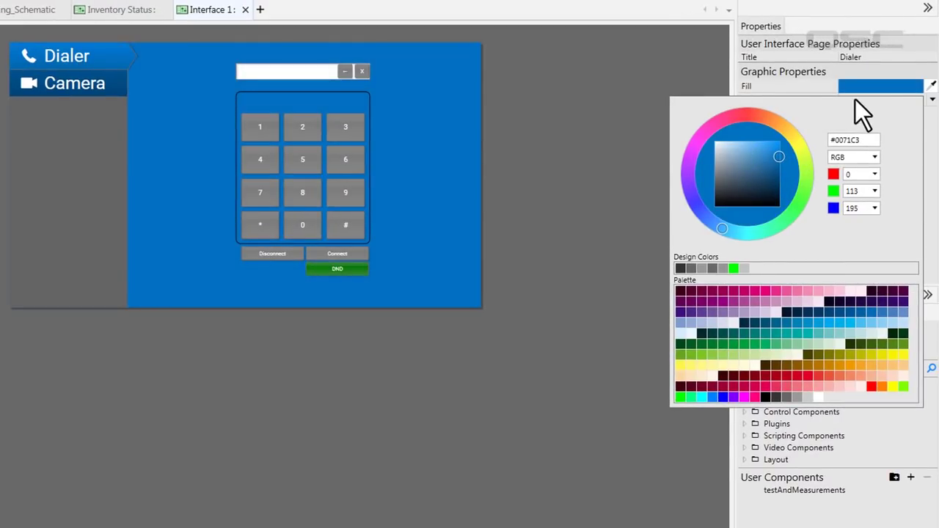
click(609, 89)
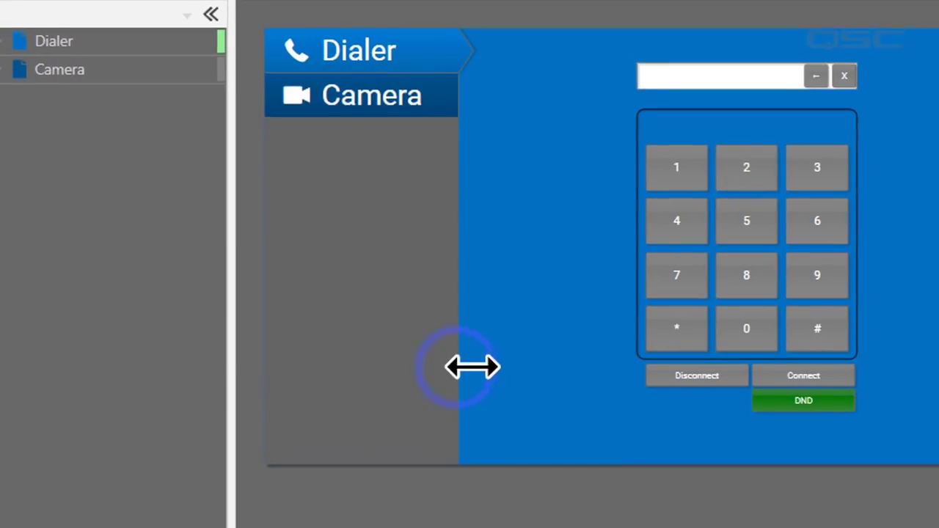
drag(472, 367, 440, 367)
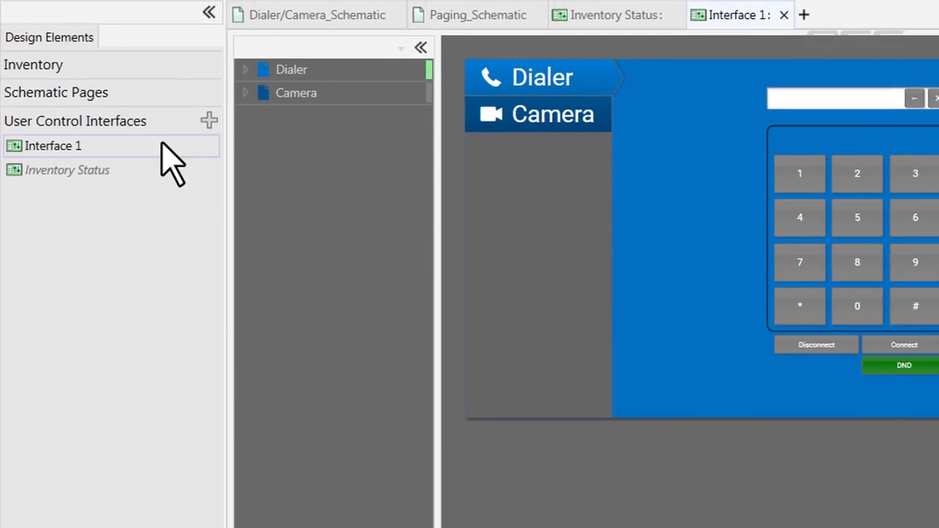
- Show the properties of Interface 1 from the User Control Interfaces list
click(163, 146)
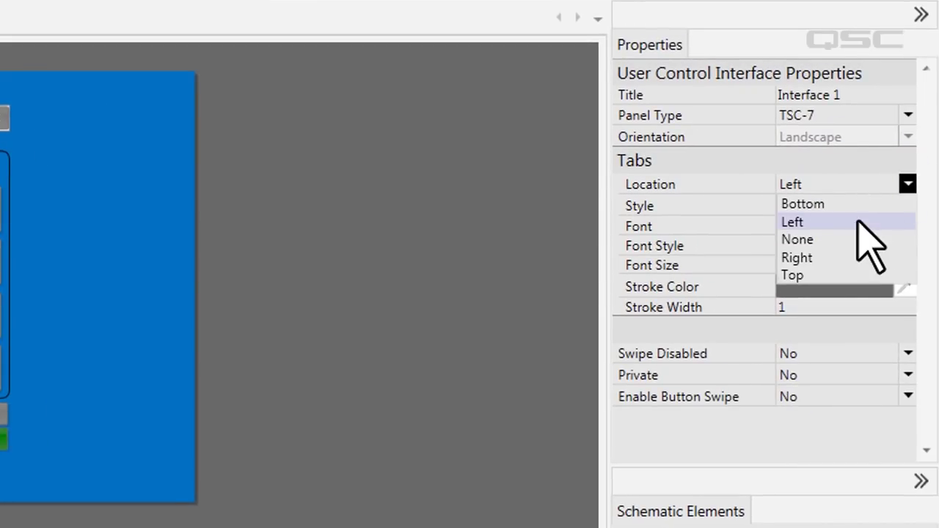
- Give the page tabs a Slabo 27px font and a magenta stroke of width 2
click(848, 276)
click(908, 225)
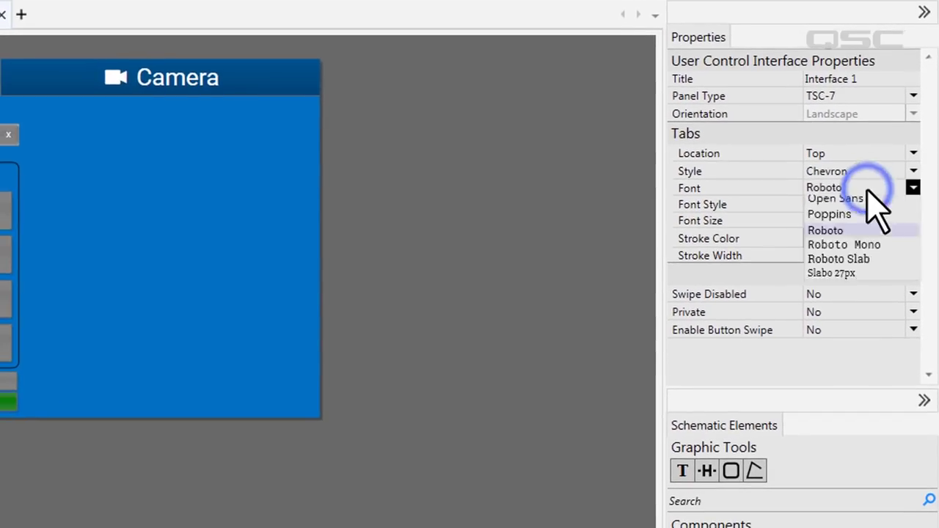
click(867, 217)
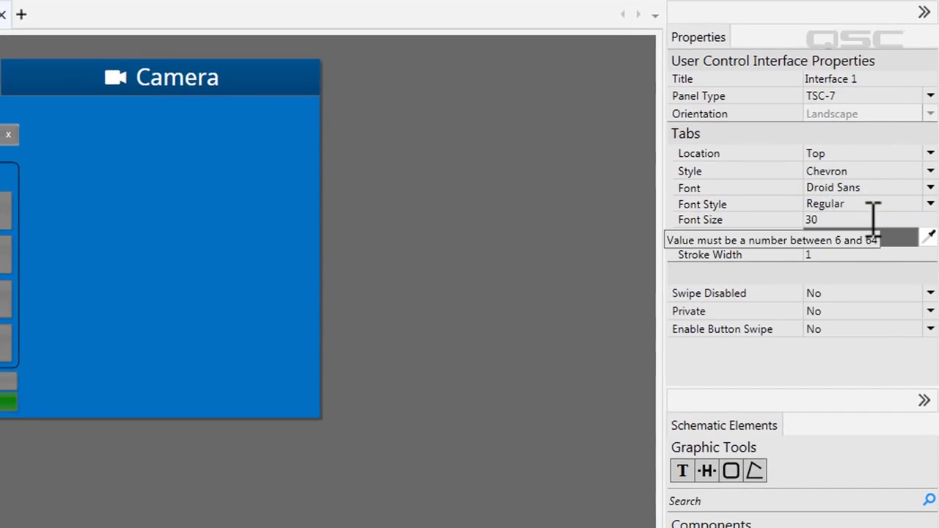
click(875, 233)
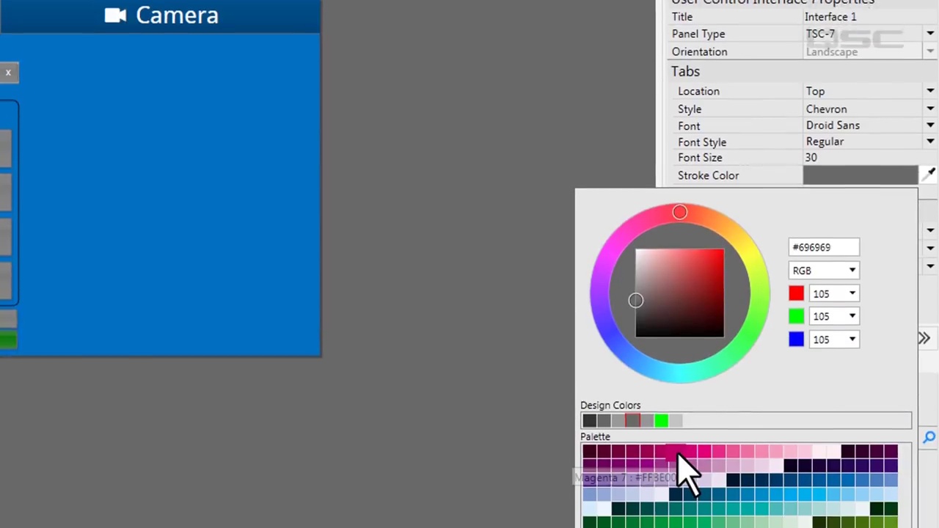
click(678, 516)
click(830, 168)
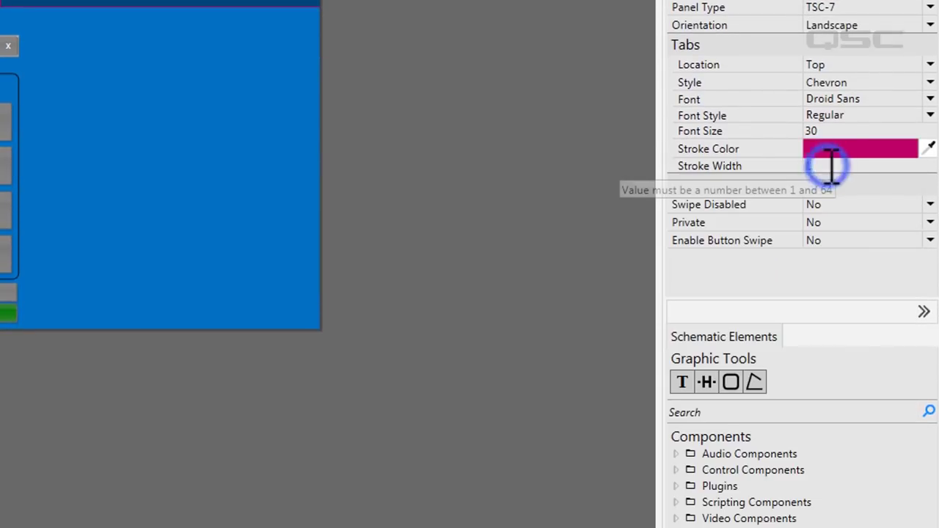
text(2)
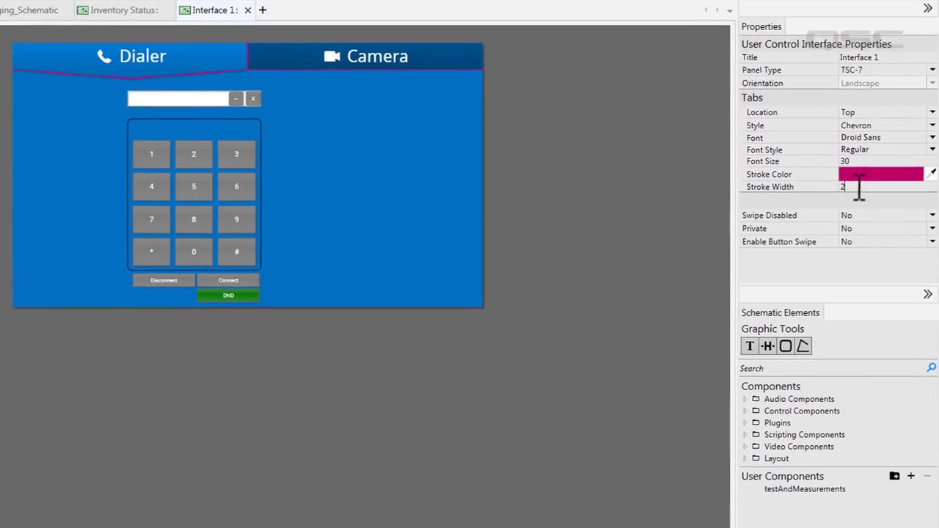
click(864, 137)
click(873, 255)
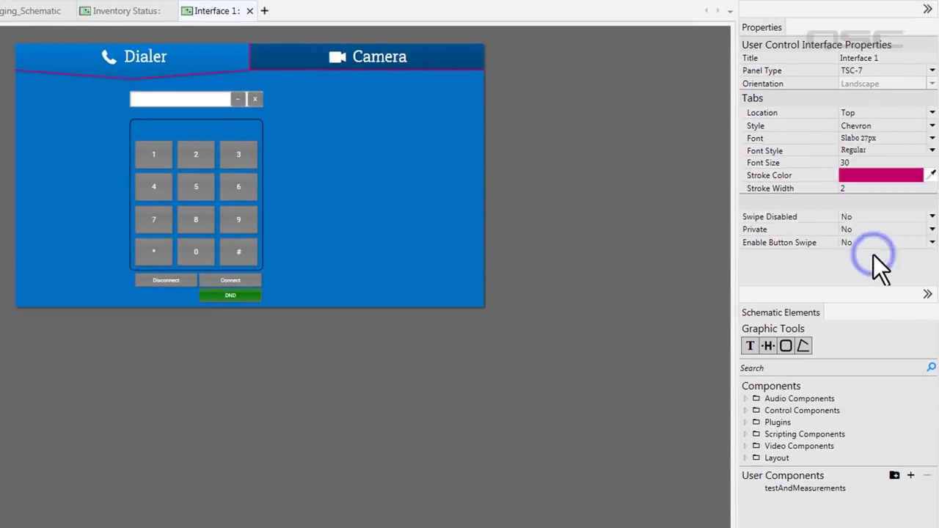
- Set the tab Location to None and Swipe Disabled to Yes
click(873, 109)
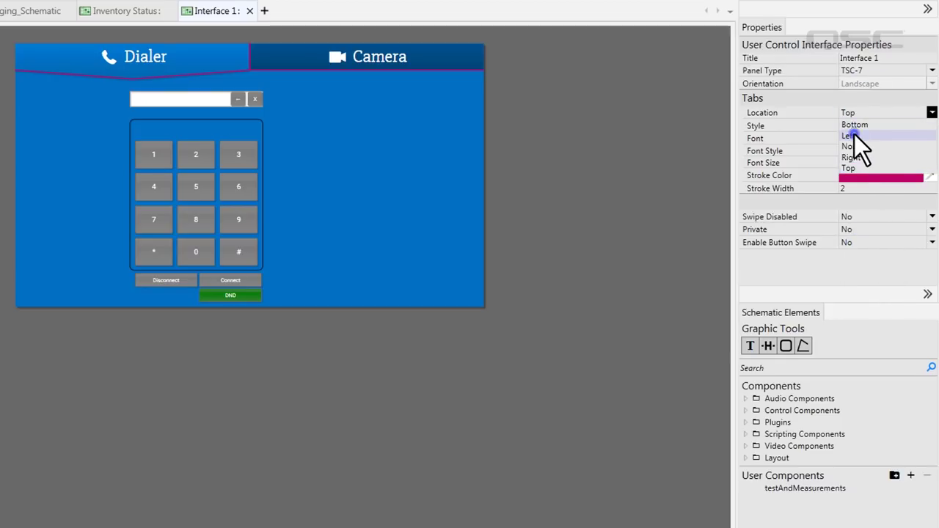
click(854, 135)
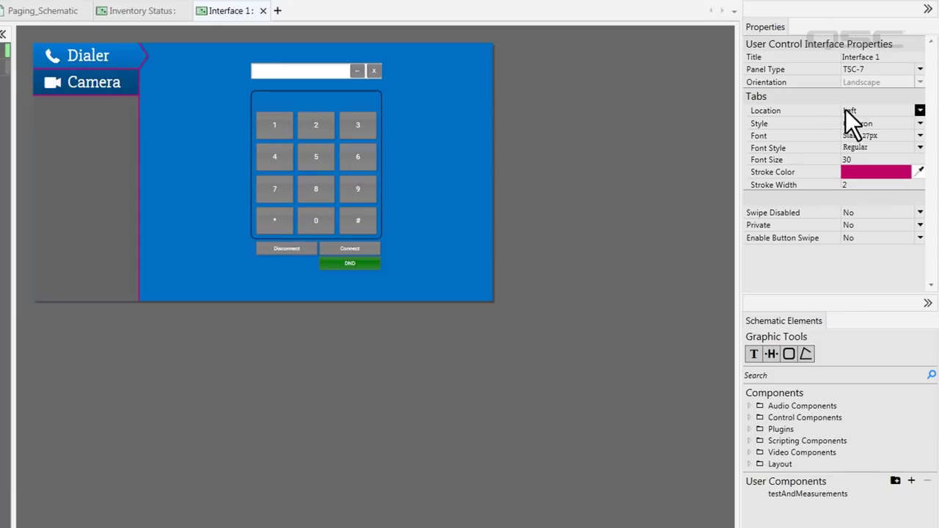
click(849, 110)
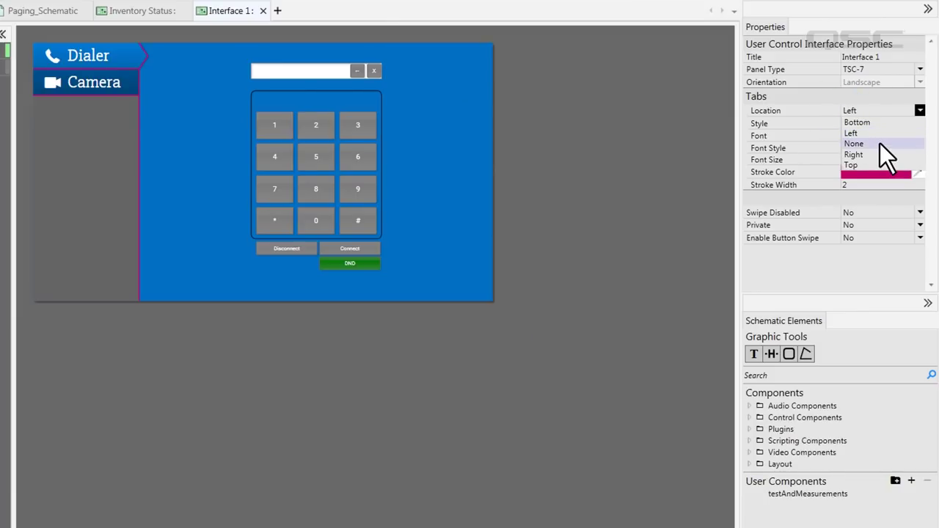
click(880, 143)
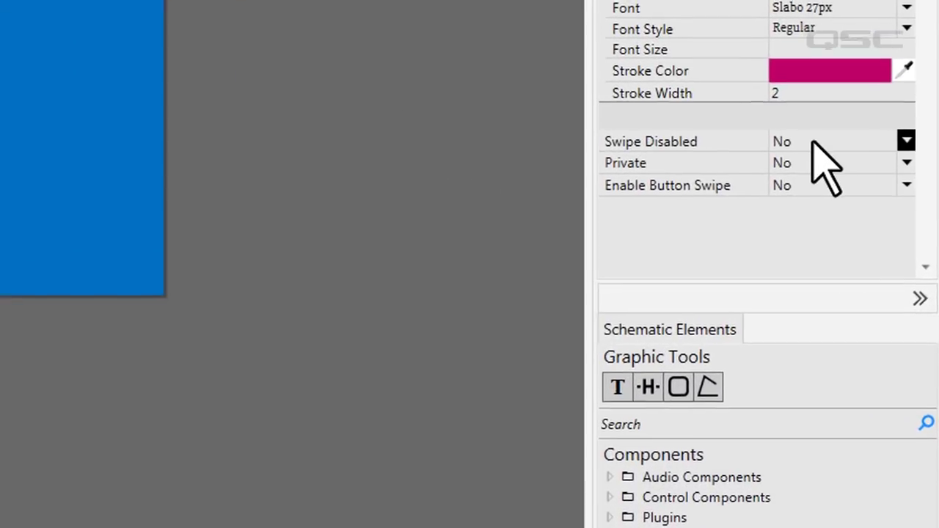
click(813, 142)
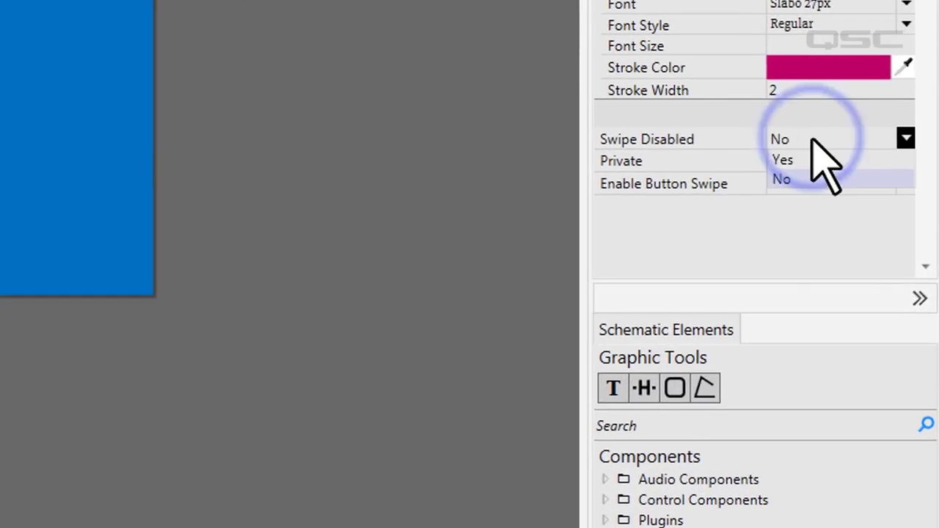
click(829, 160)
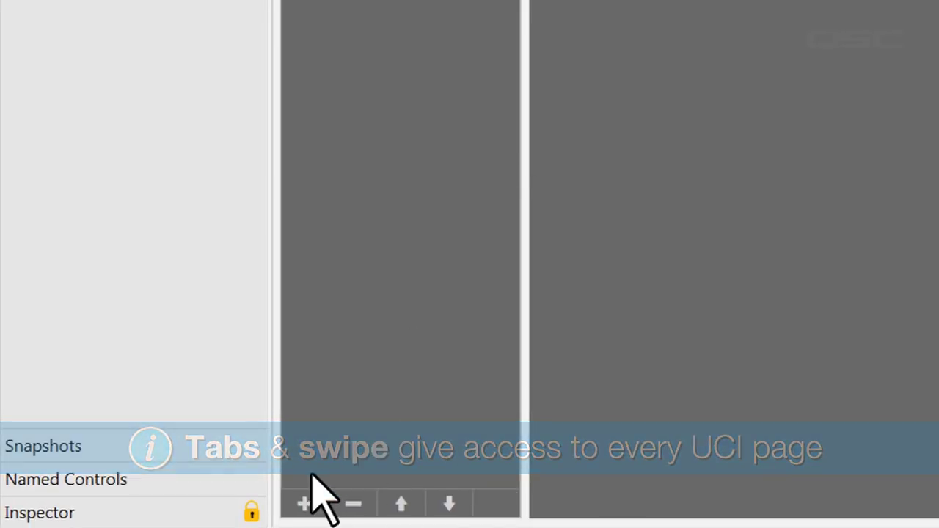
- Add a new blank page and name it Maintenance
click(303, 503)
click(283, 445)
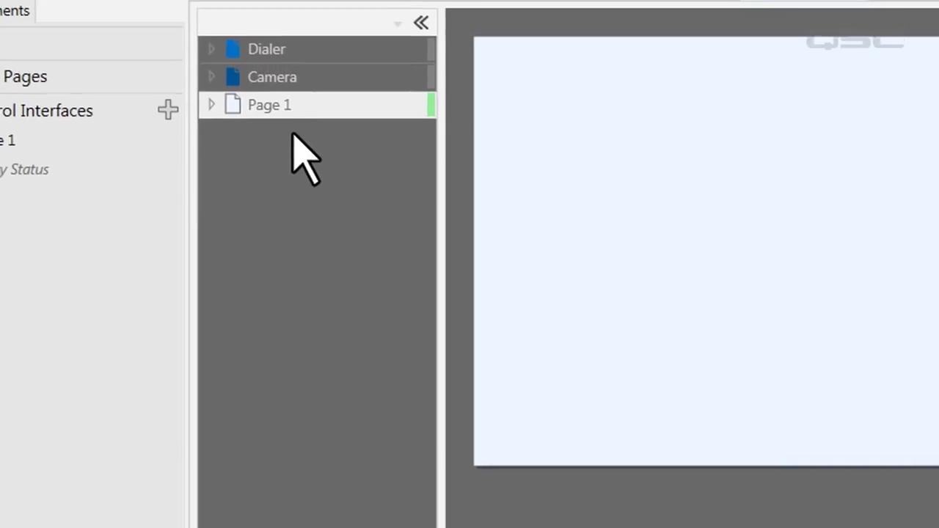
double_click(275, 110)
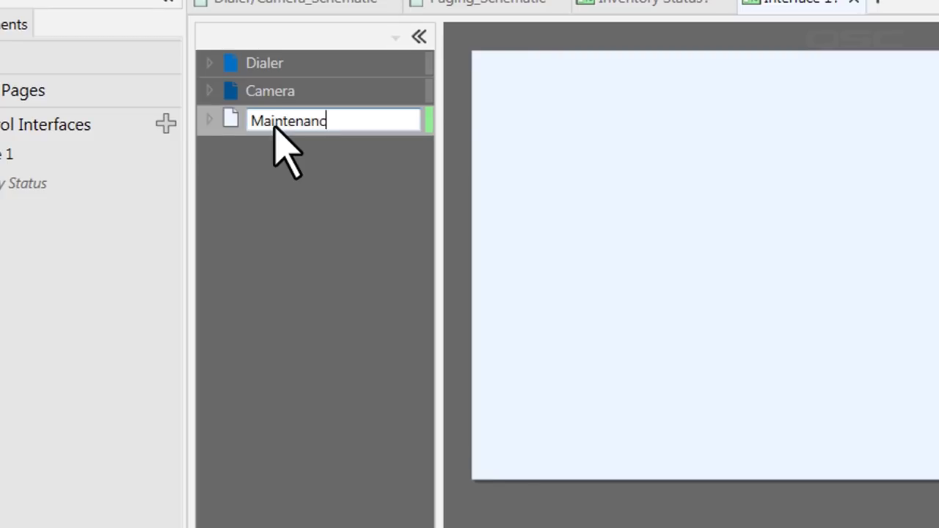
text(e)
key(Return)
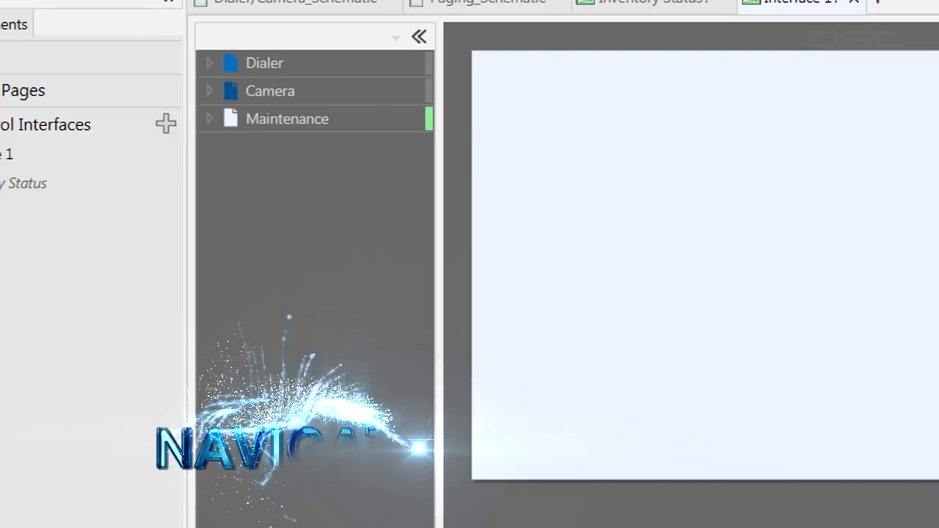
- On the Camera page, give the new UCI button a Wrench icon
click(283, 94)
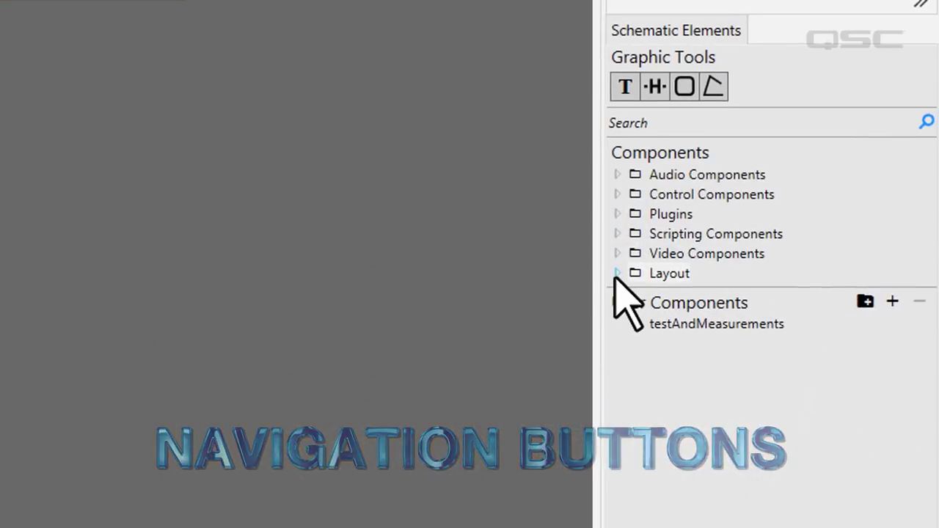
click(616, 274)
click(632, 392)
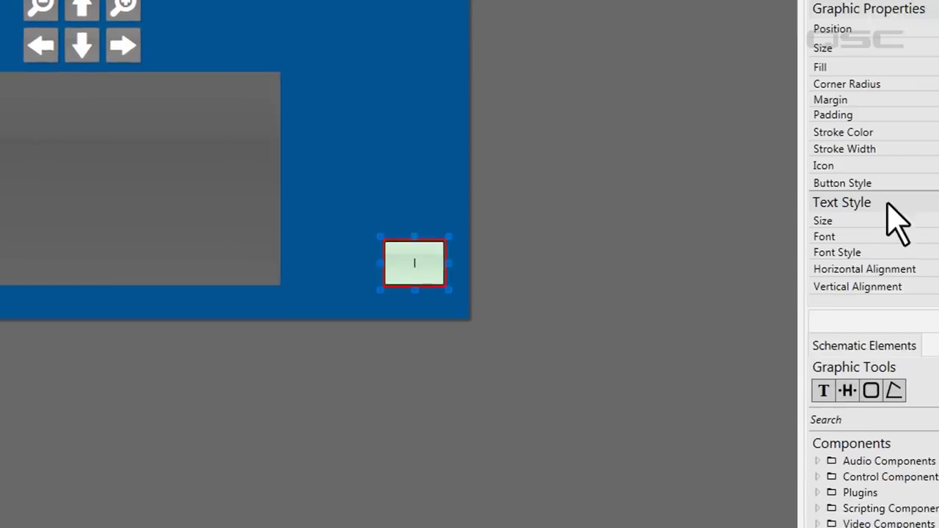
click(865, 147)
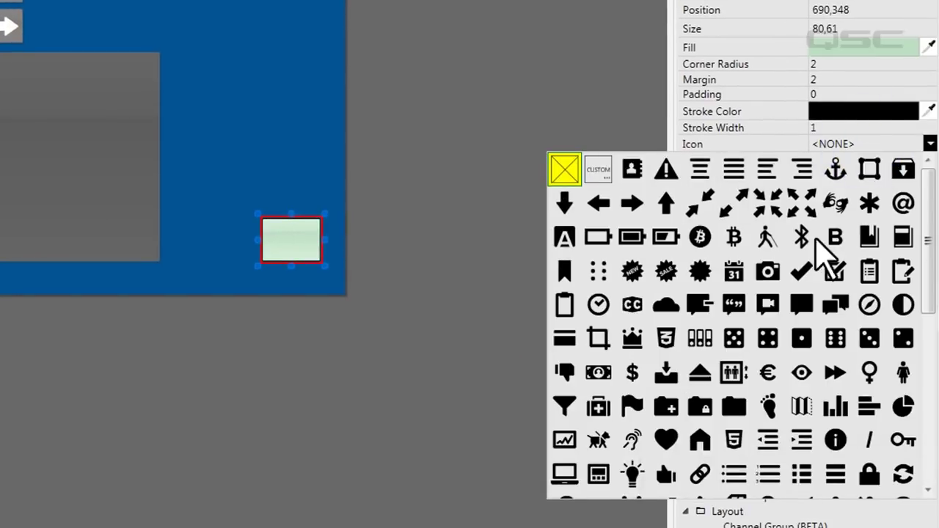
scroll(822, 279, down, 10)
click(774, 448)
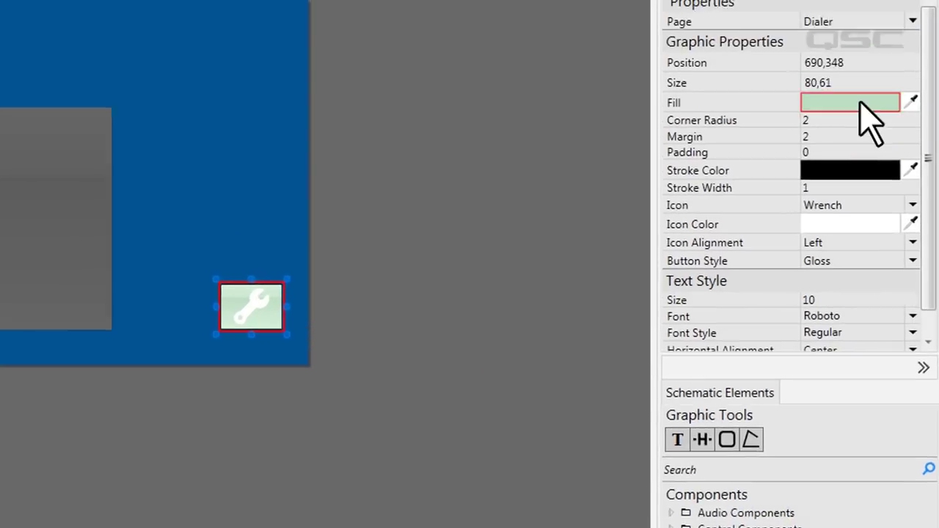
- Fill the wrench button dark grey and link it to the Maintenance page
click(873, 47)
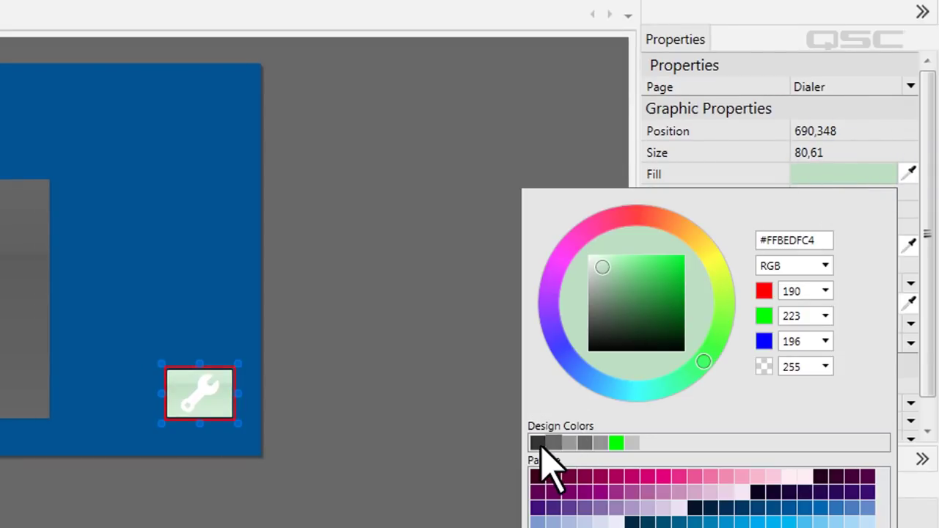
click(538, 443)
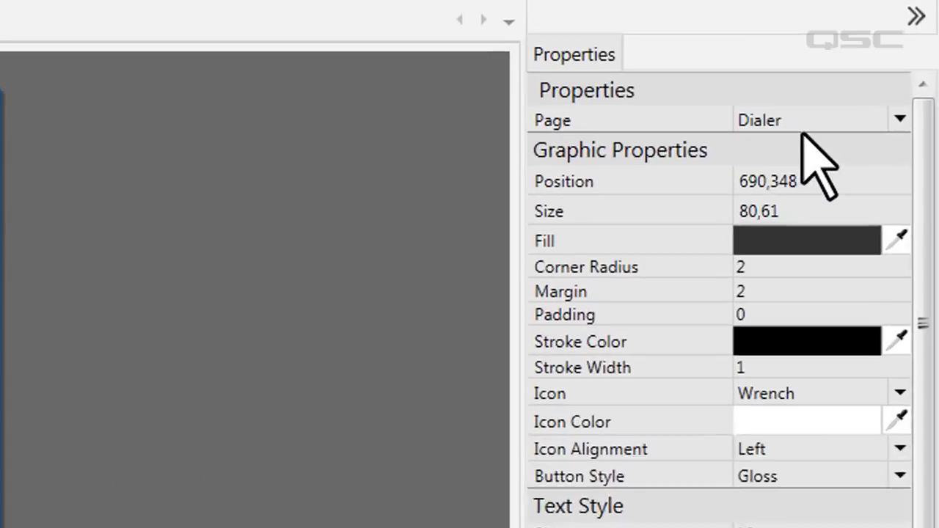
click(851, 88)
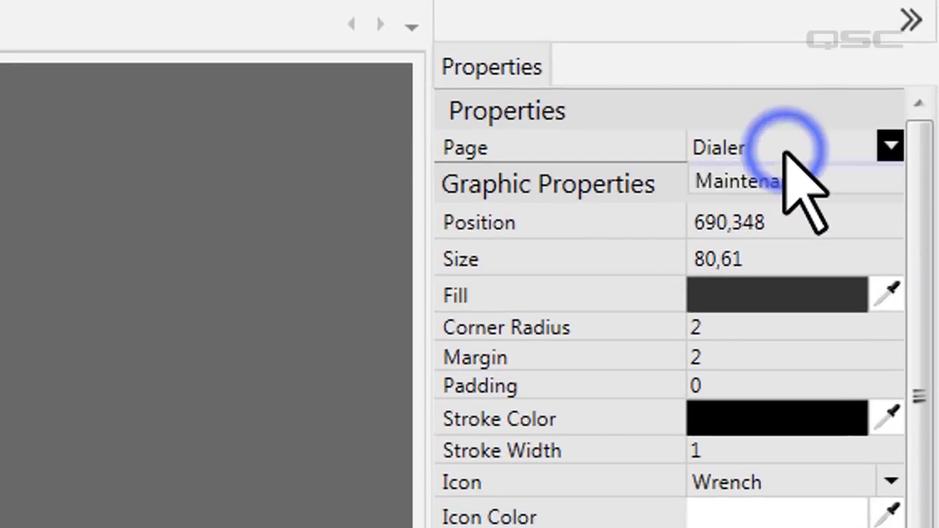
click(756, 232)
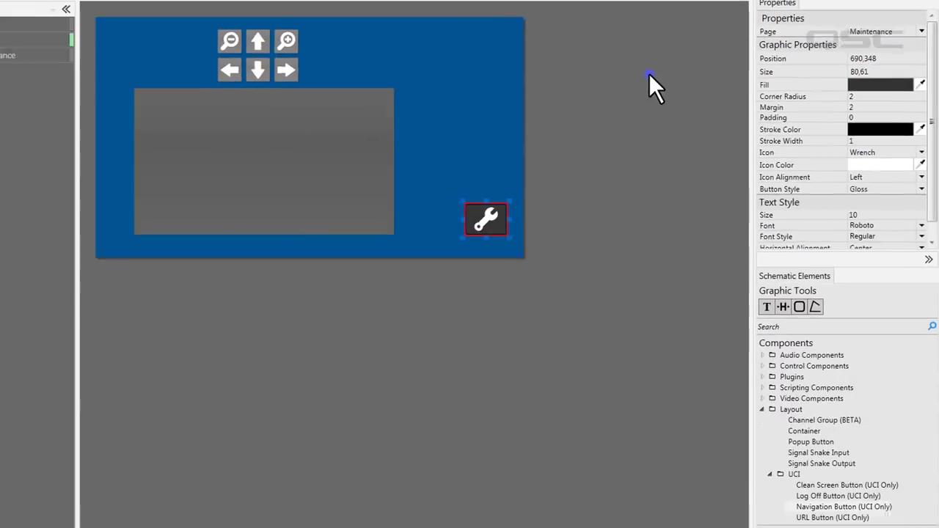
click(330, 213)
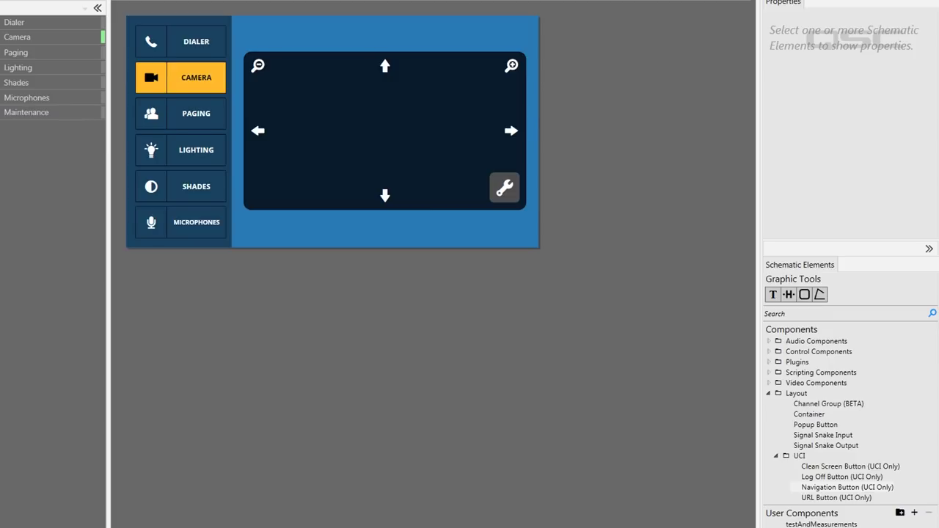
click(197, 33)
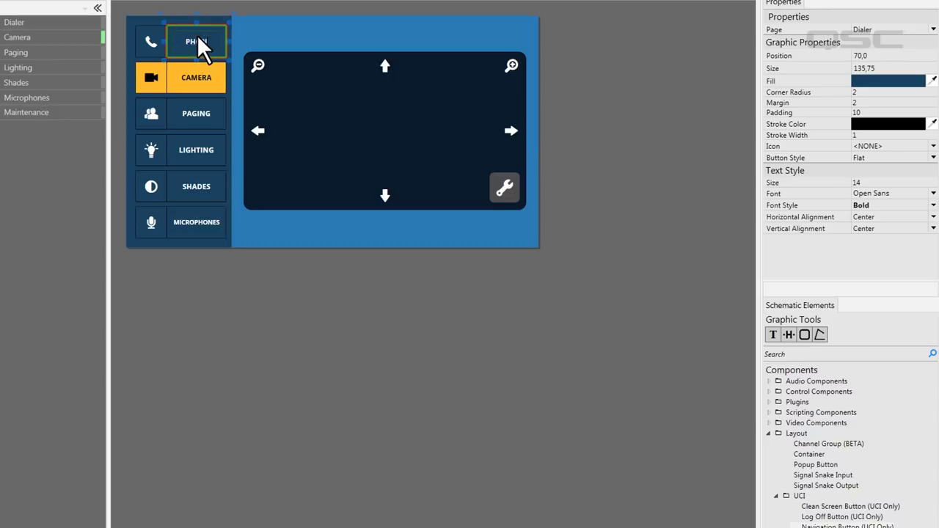
click(263, 32)
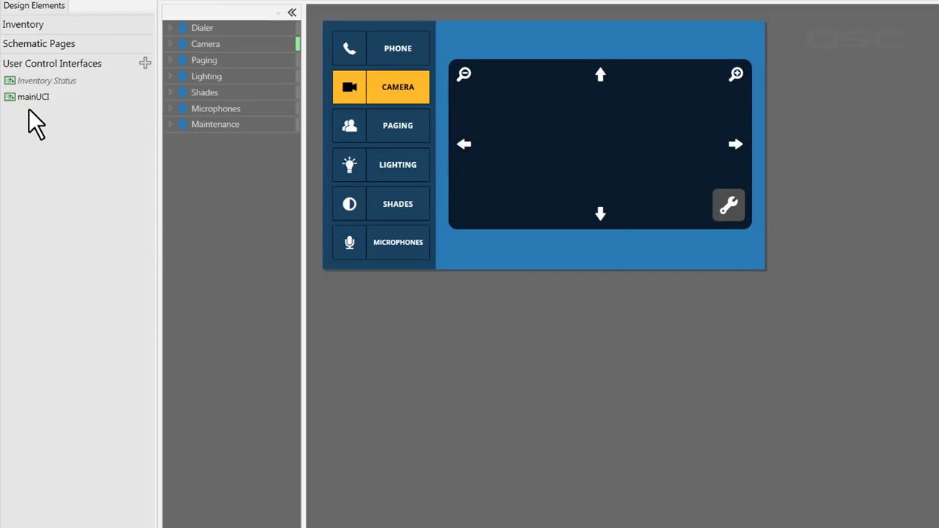
- Set mainUCI's Swipe Disabled, Enable Button Swipe and Private properties all to Yes
click(30, 96)
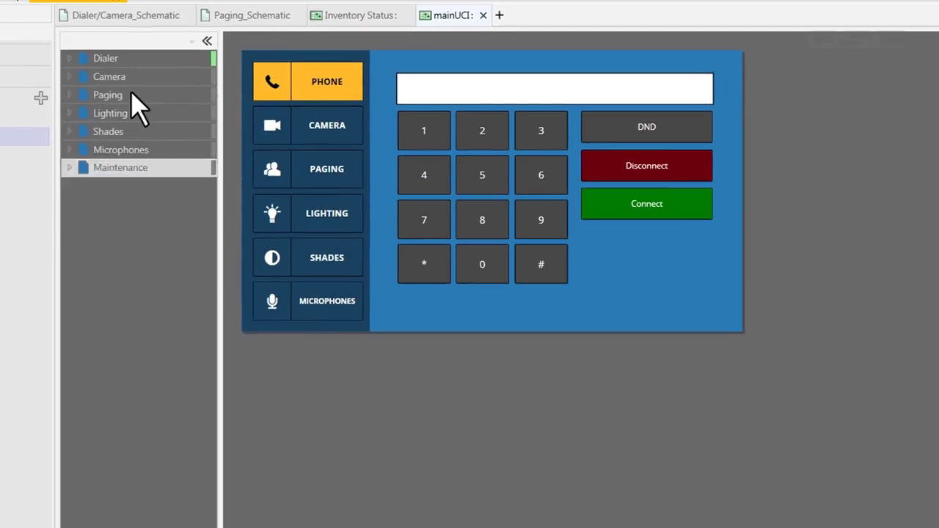
click(127, 96)
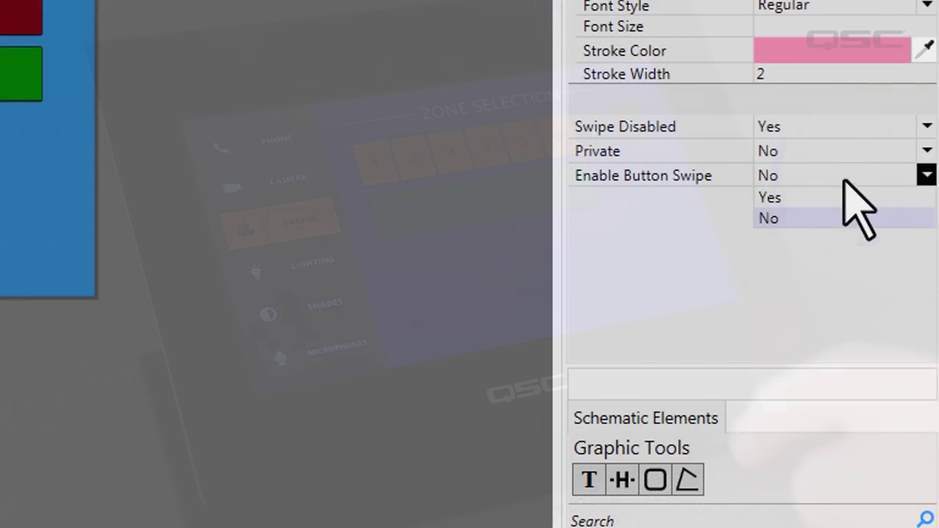
click(844, 195)
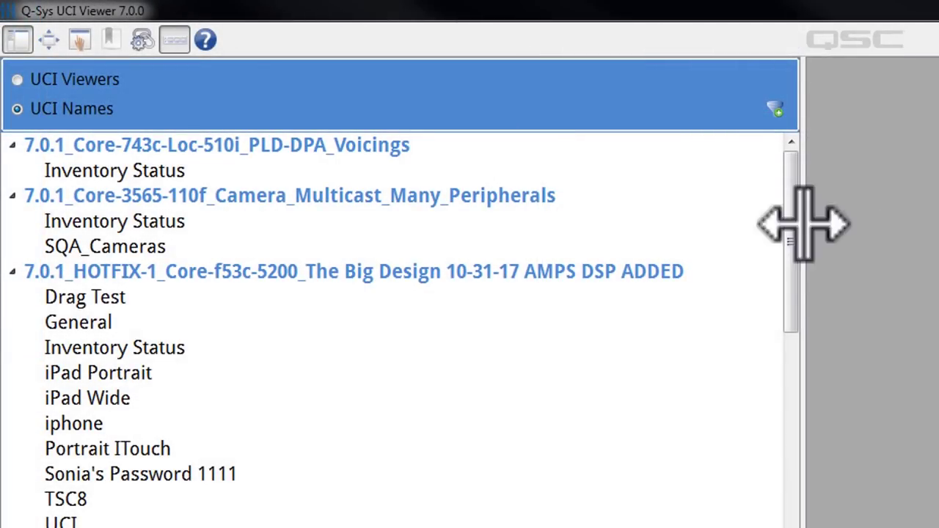
drag(795, 231, 771, 248)
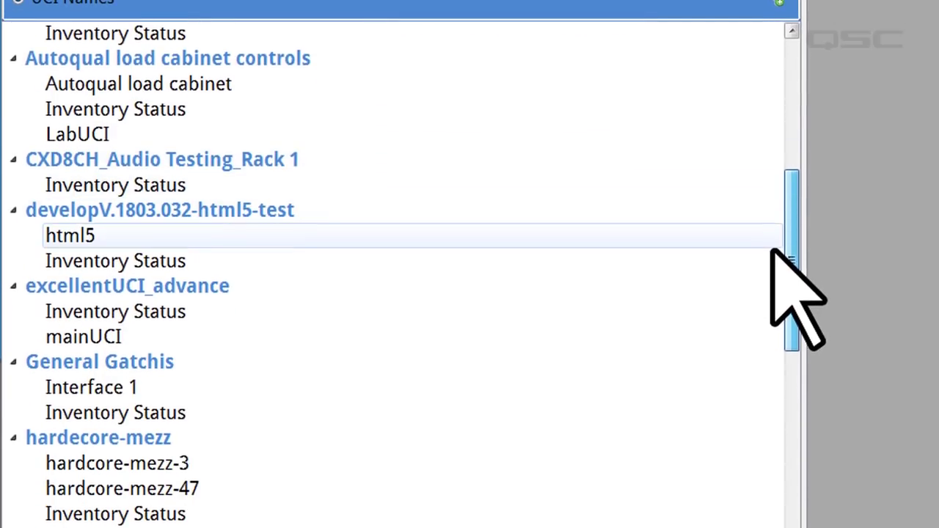
click(716, 340)
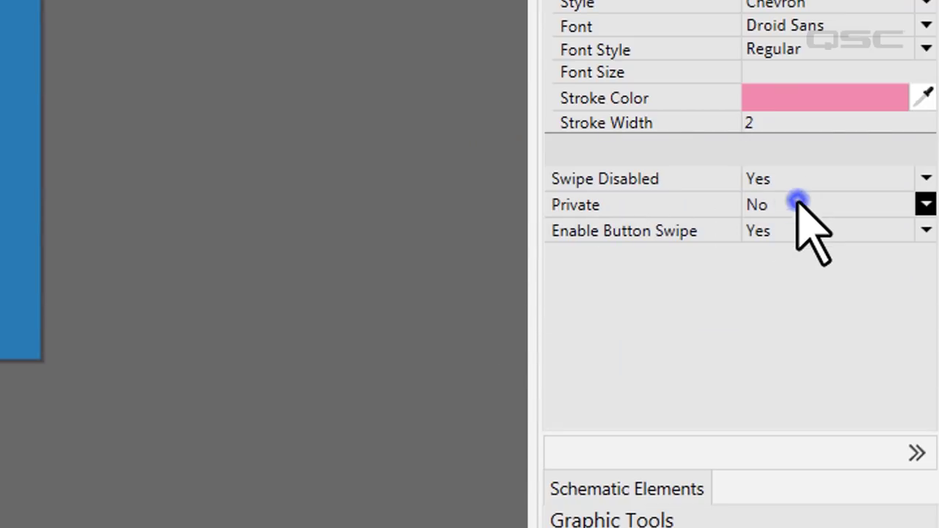
click(799, 201)
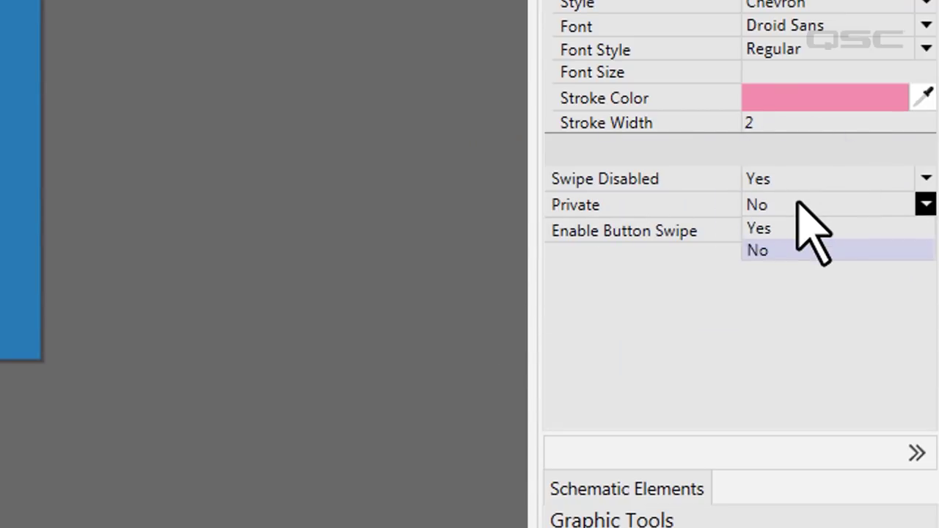
click(805, 229)
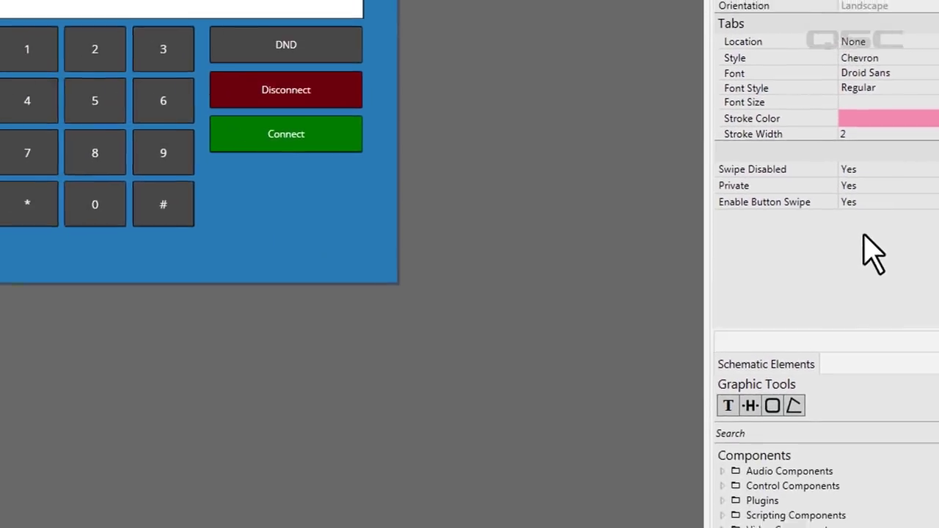
- While emulating, set mainUCI's Require User Logon to Yes in the Q-SYS Administrator
key(F6)
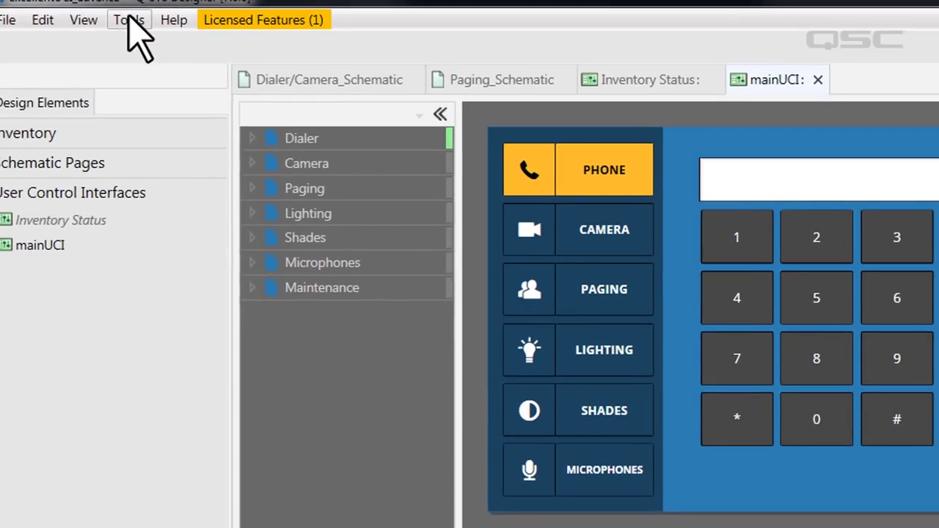
click(119, 17)
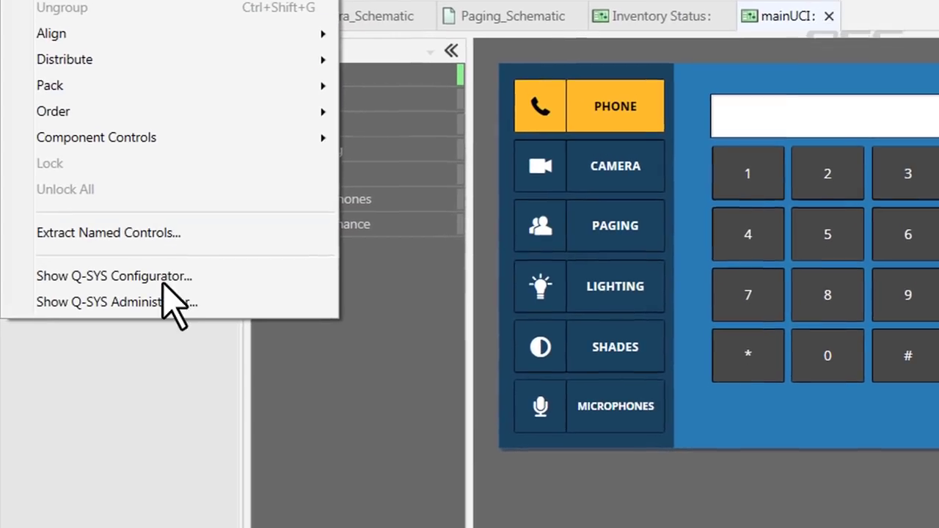
click(175, 303)
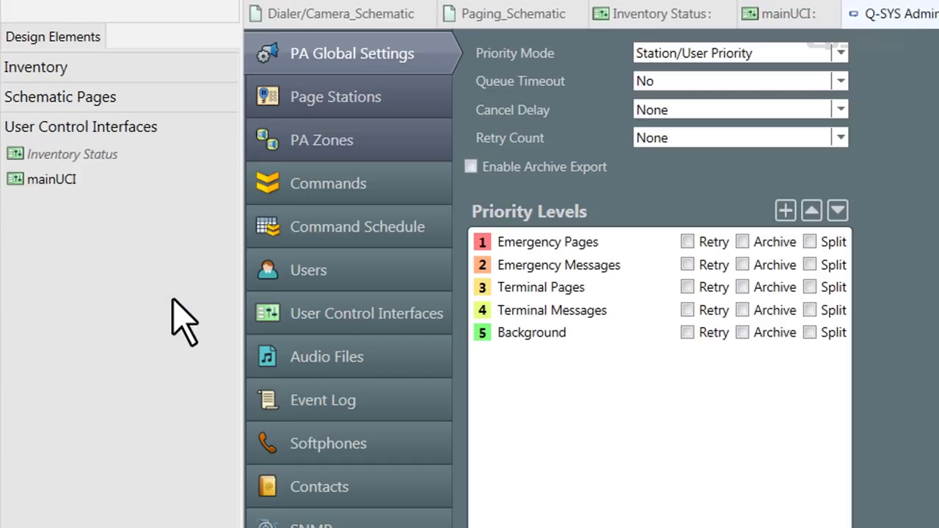
click(322, 323)
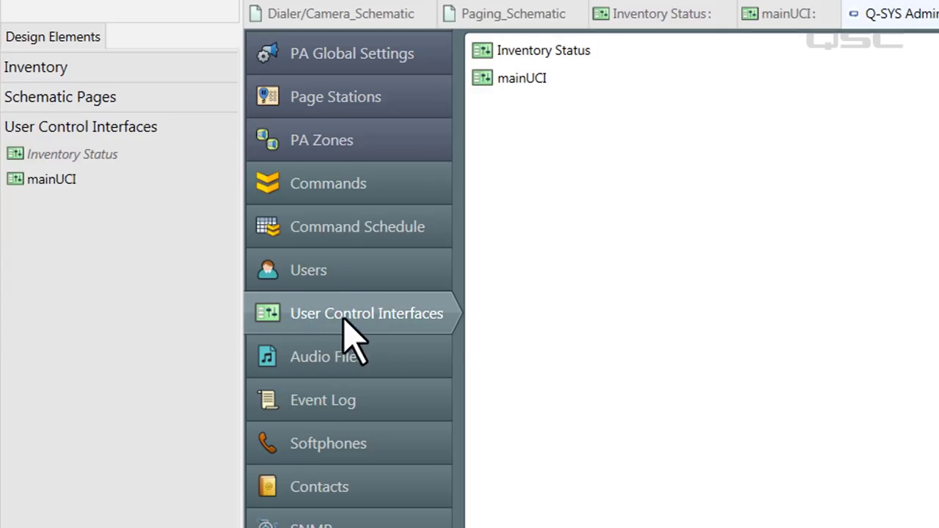
double_click(531, 78)
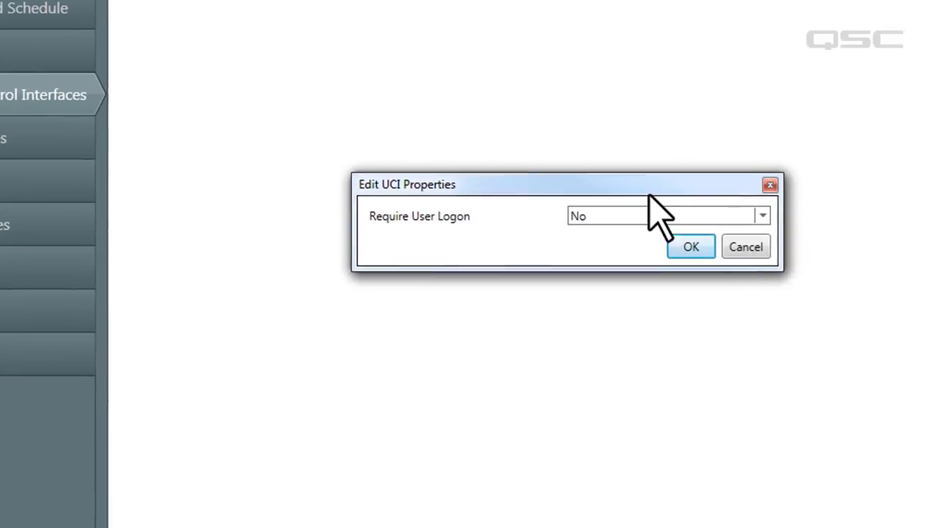
click(649, 212)
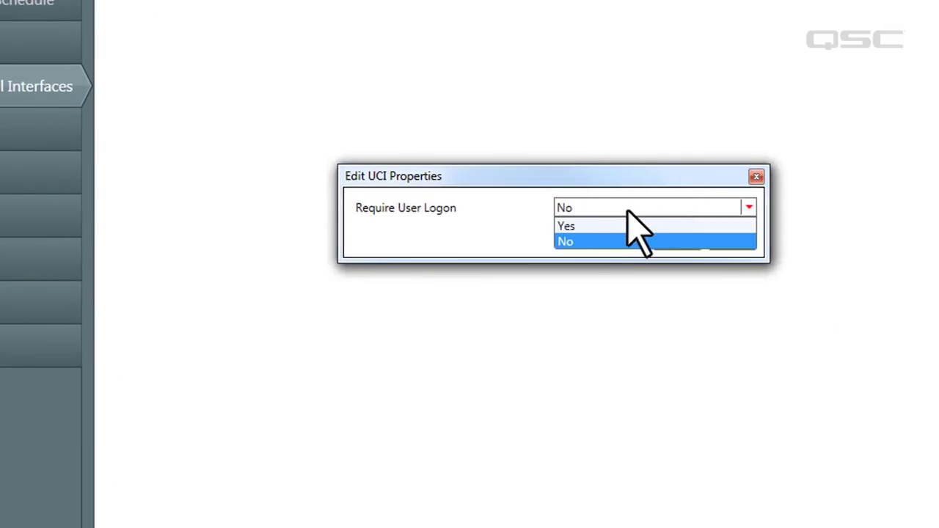
click(625, 233)
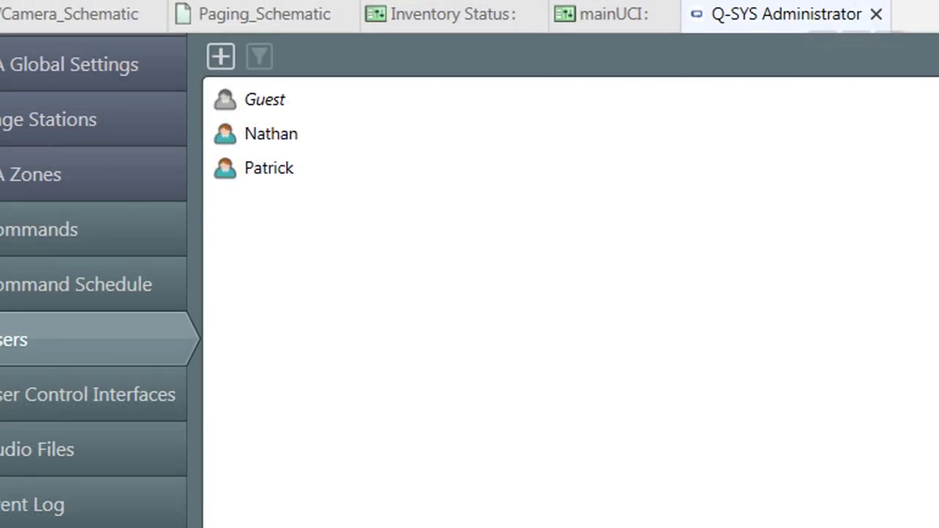
click(876, 14)
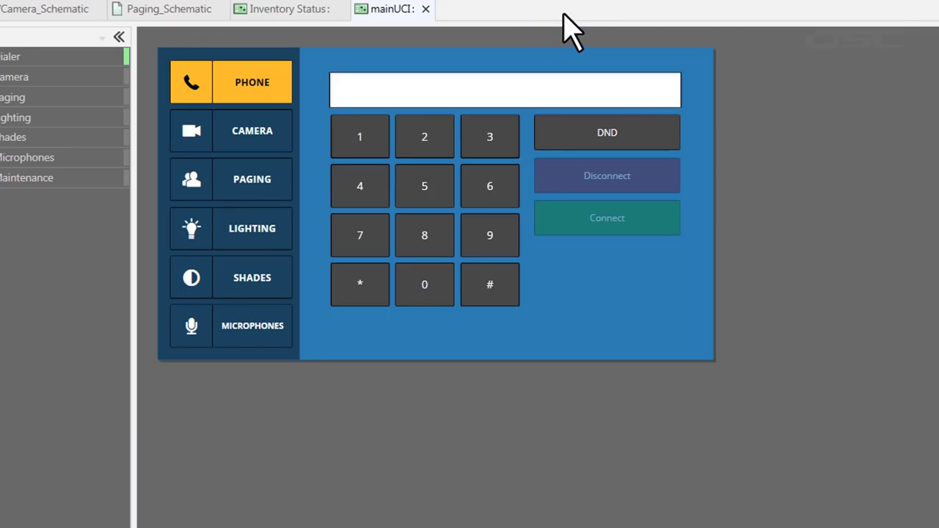
- Back in edit mode, place Log Off and Clean Screen buttons on the page
key(F7)
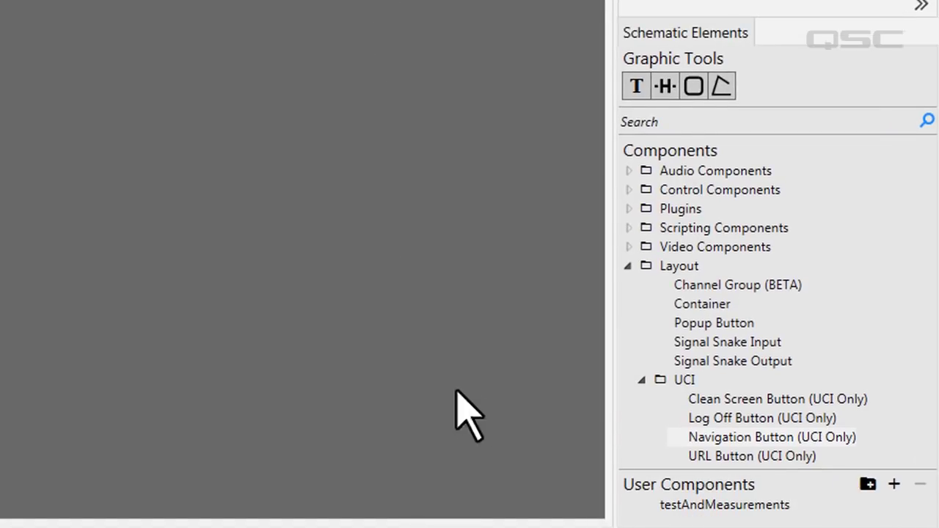
drag(701, 418, 6, 181)
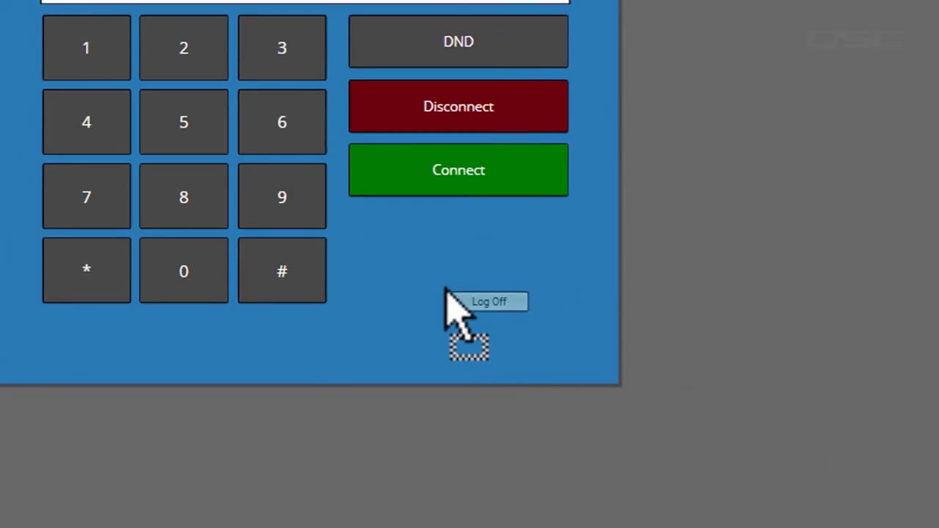
drag(447, 294, 430, 283)
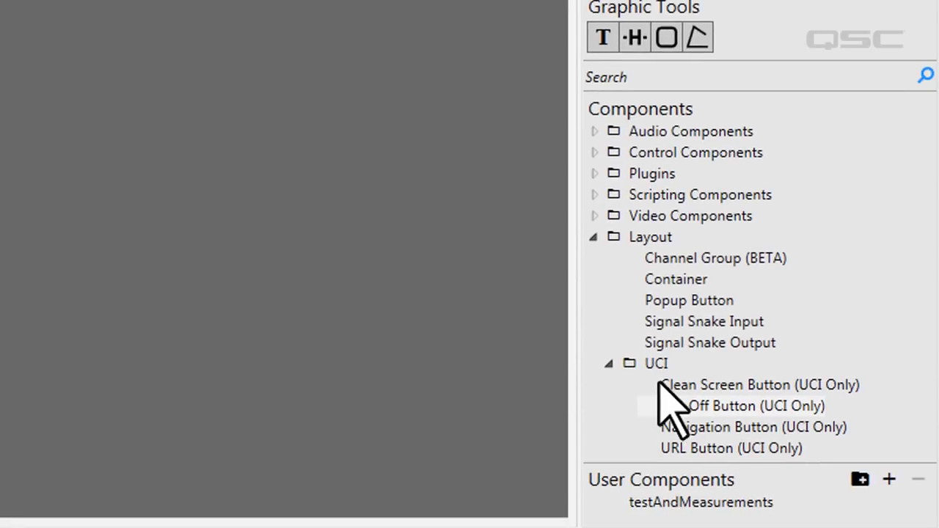
drag(675, 384, 415, 227)
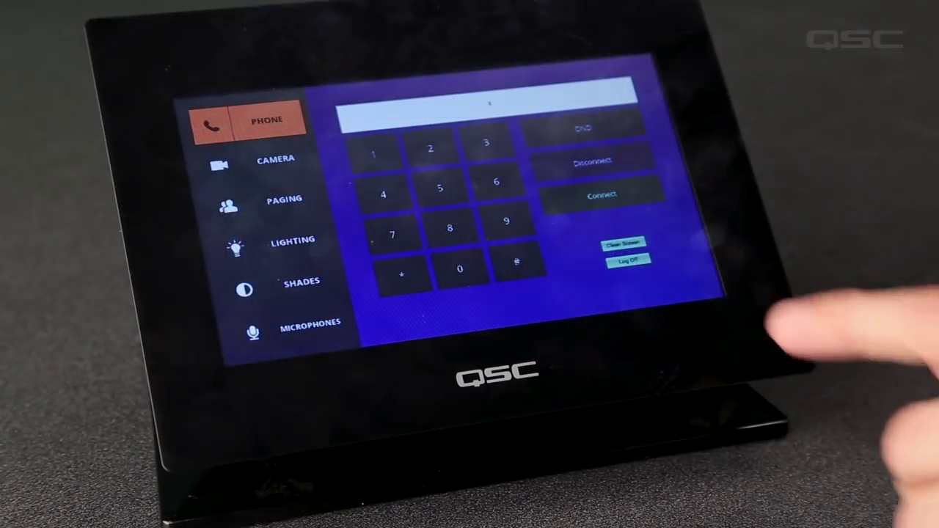
click(623, 244)
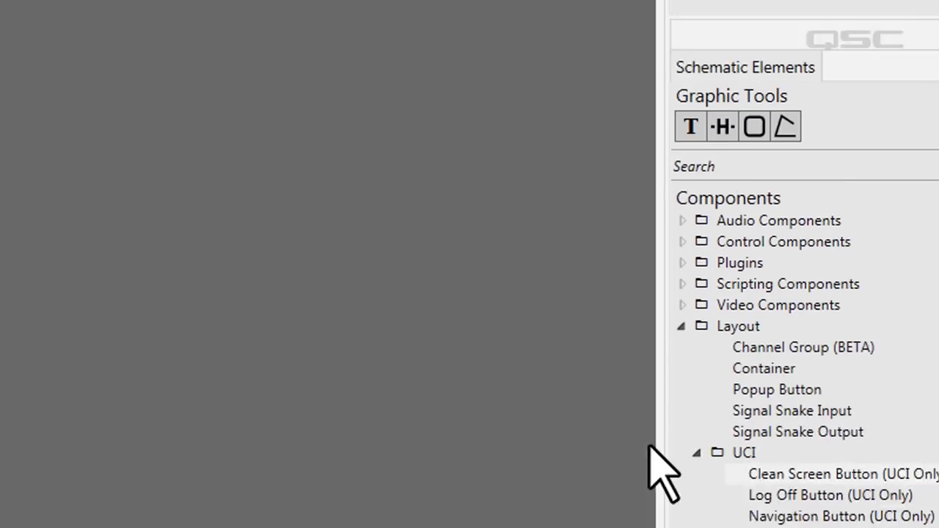
mouse_move(664, 441)
mouse_down()
mouse_move(472, 90)
mouse_move(495, 24)
mouse_move(469, 184)
mouse_move(439, 187)
mouse_up()
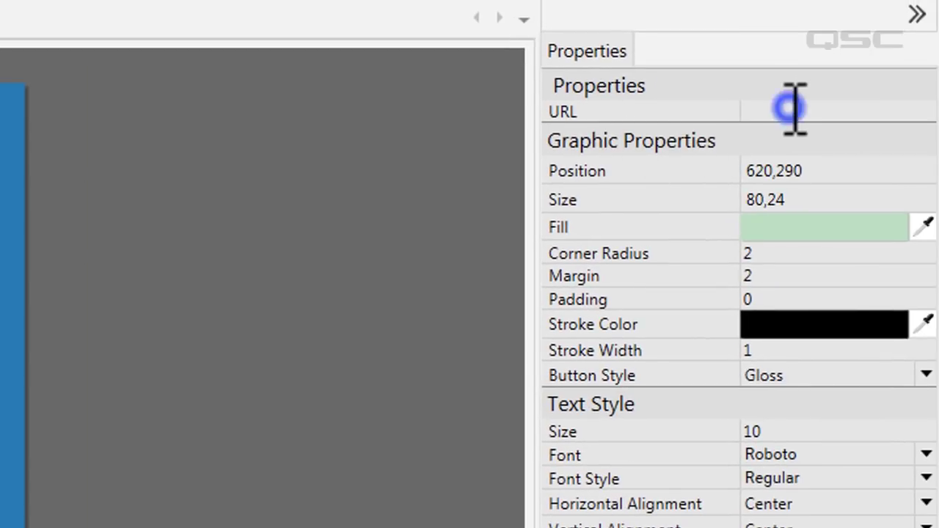
click(795, 109)
text(www.qsc)
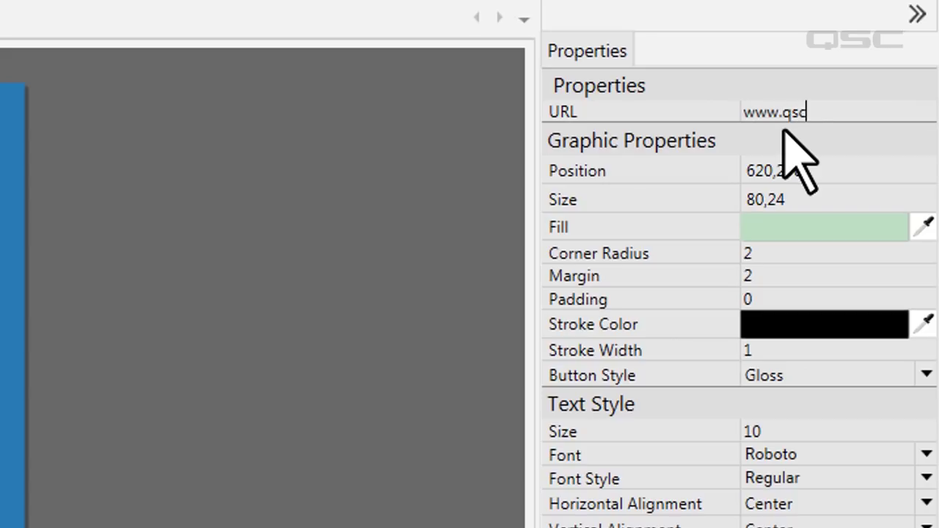